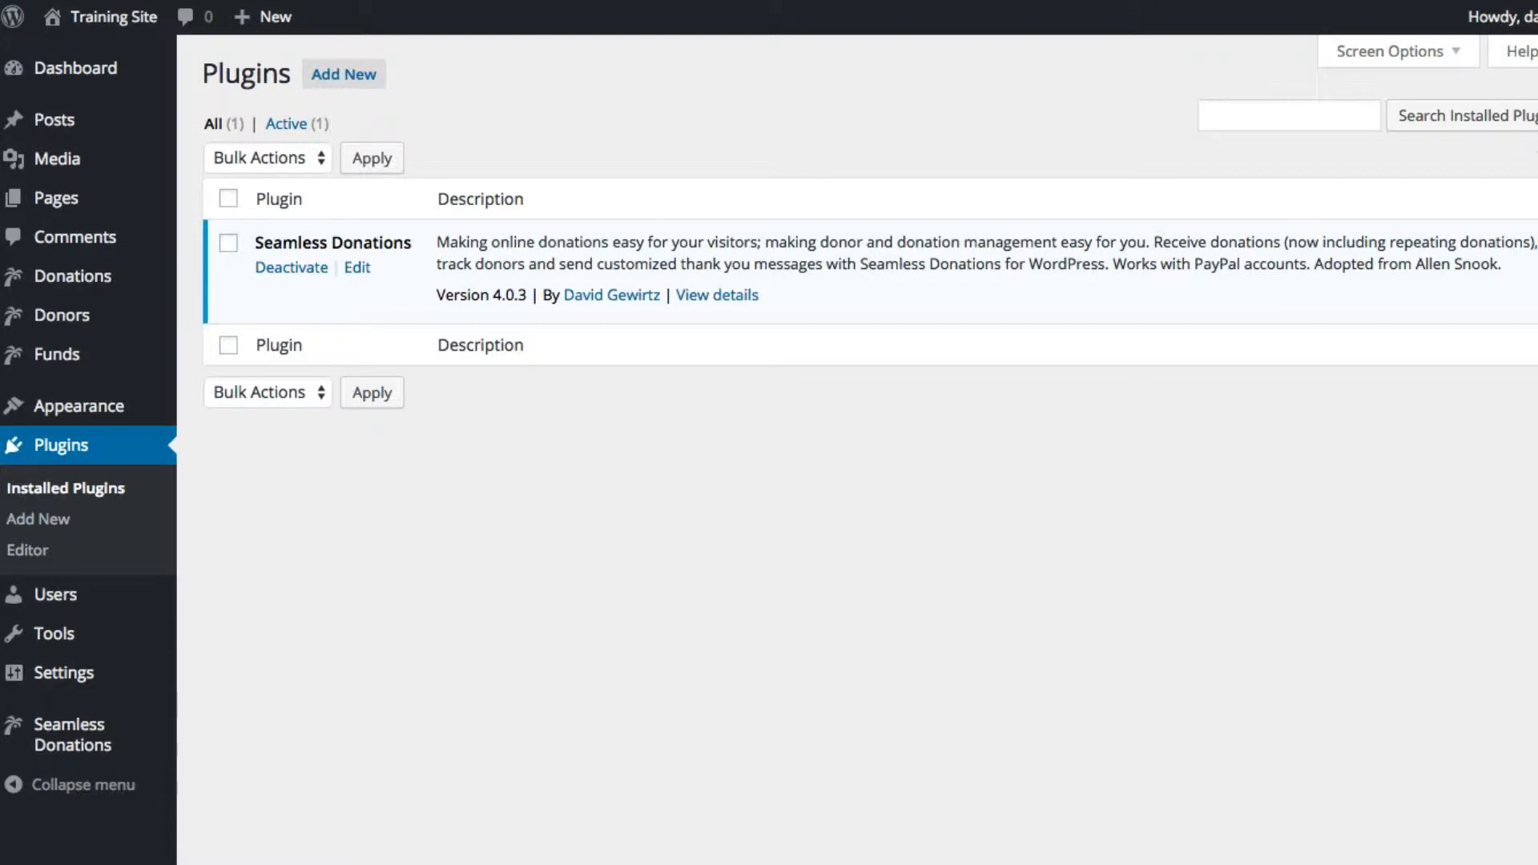
- Open the page for adding new plugins and search it for "wp migrate db"
click(328, 80)
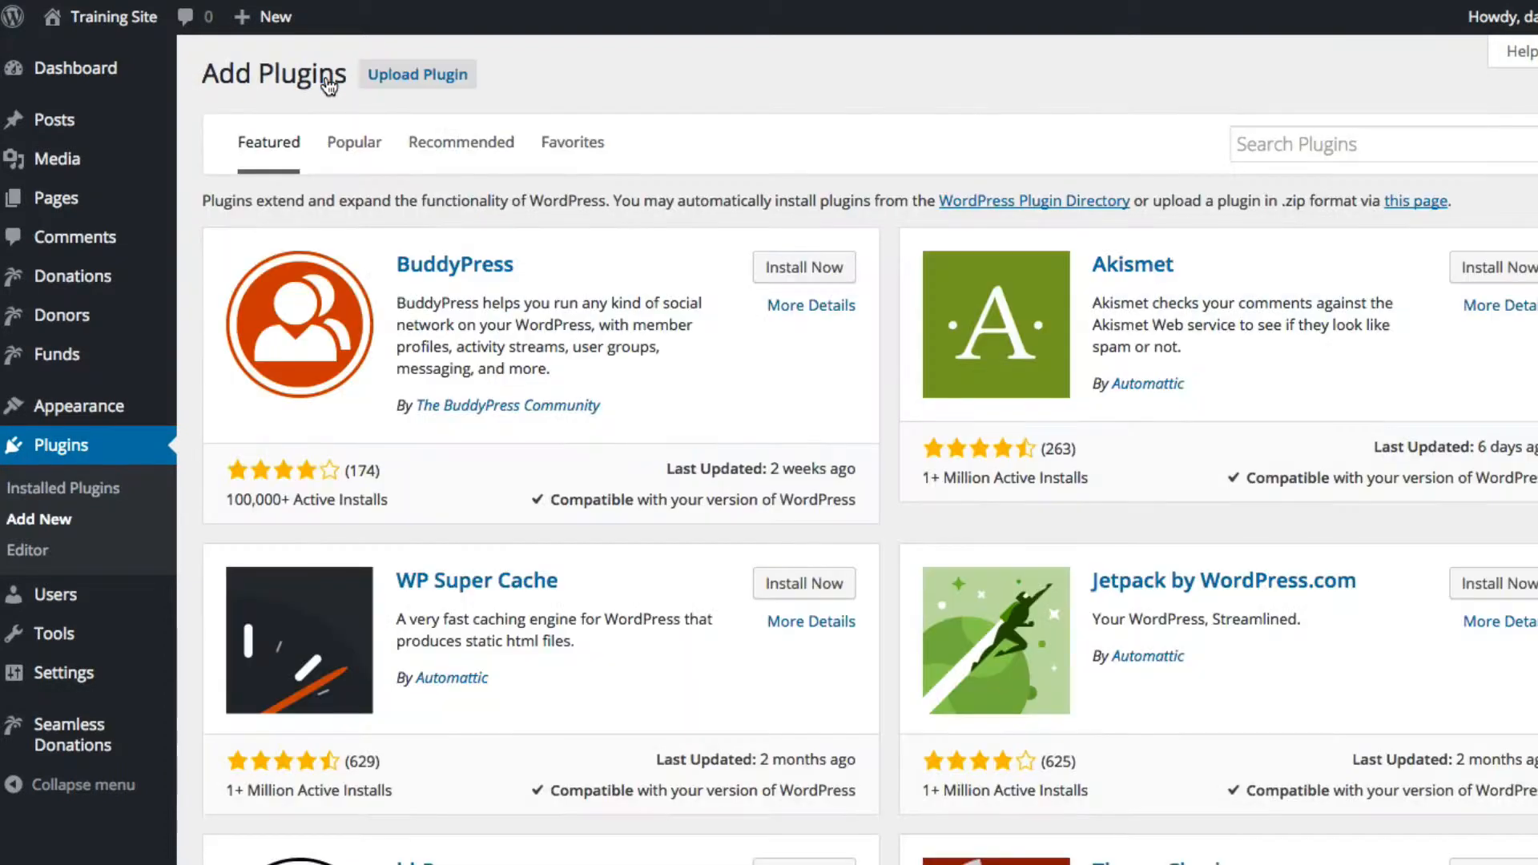
click(1325, 144)
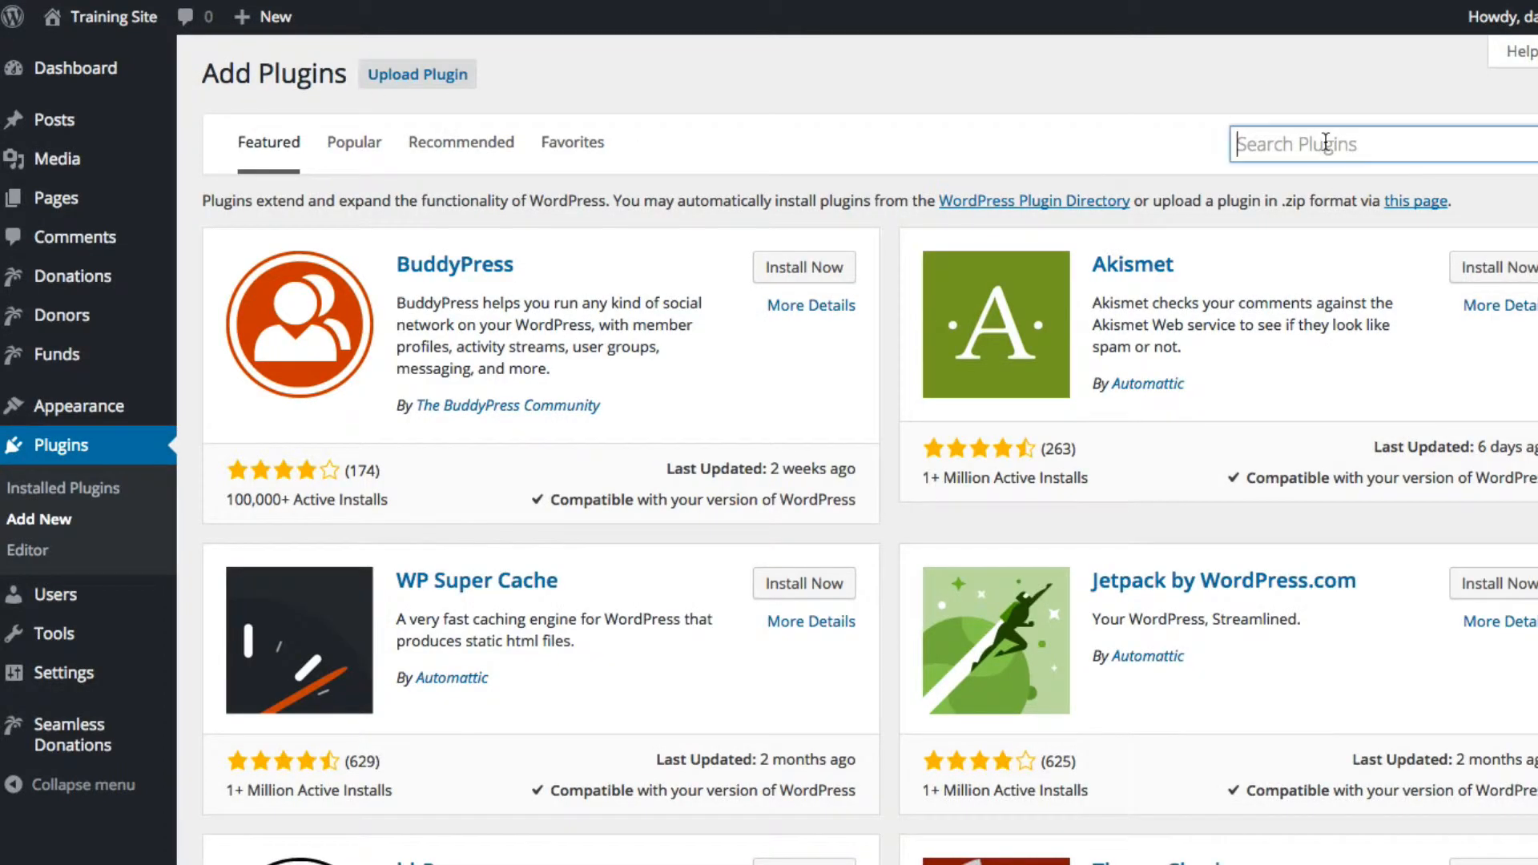
text(wp migtr)
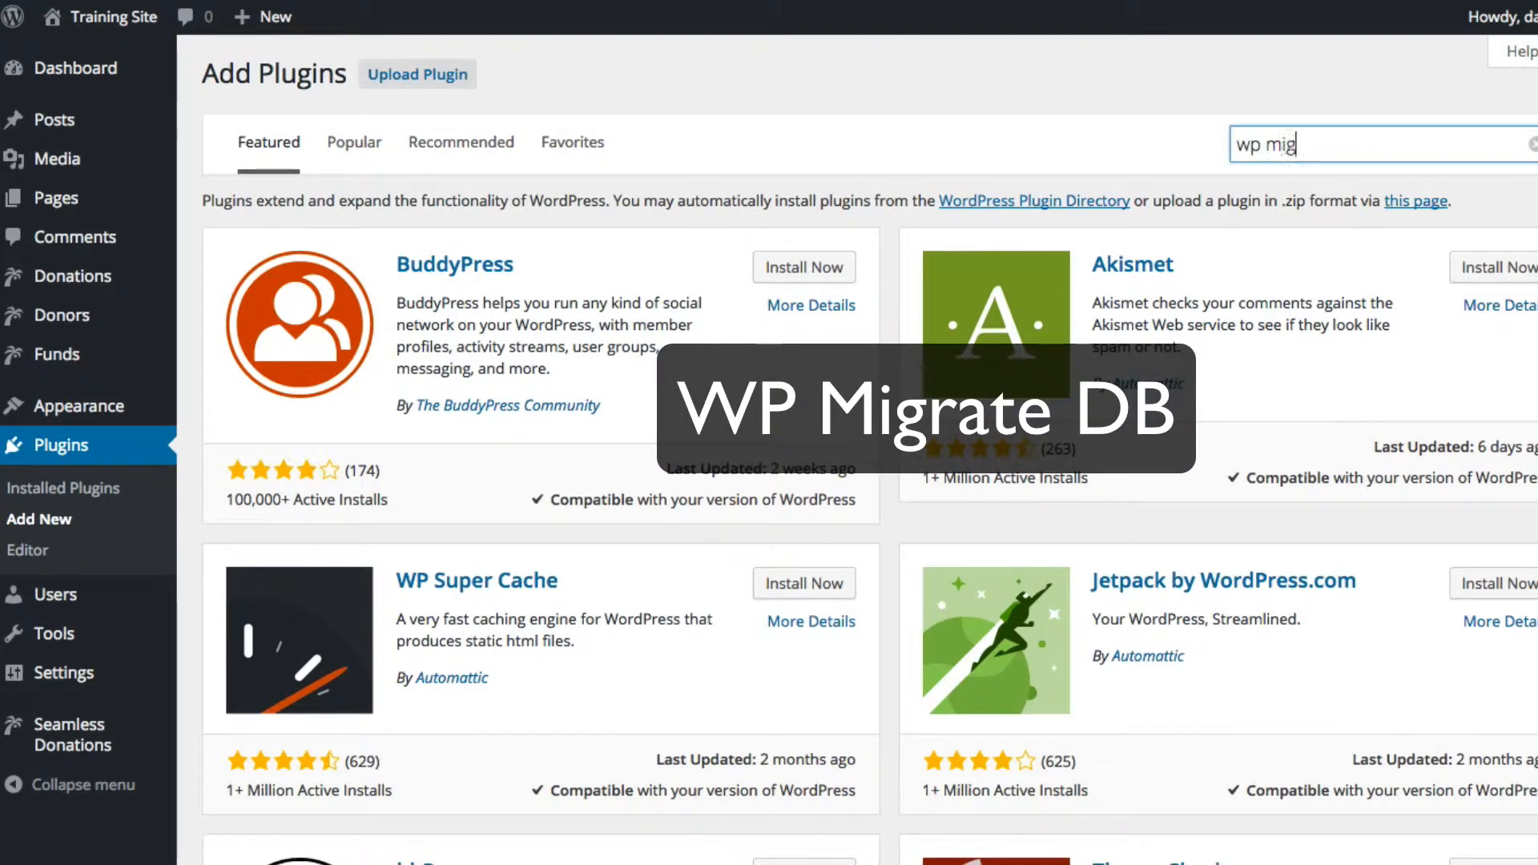
text(a)
key(BackSpace)
key(BackSpace)
key(BackSpace)
text(rate db)
key(Return)
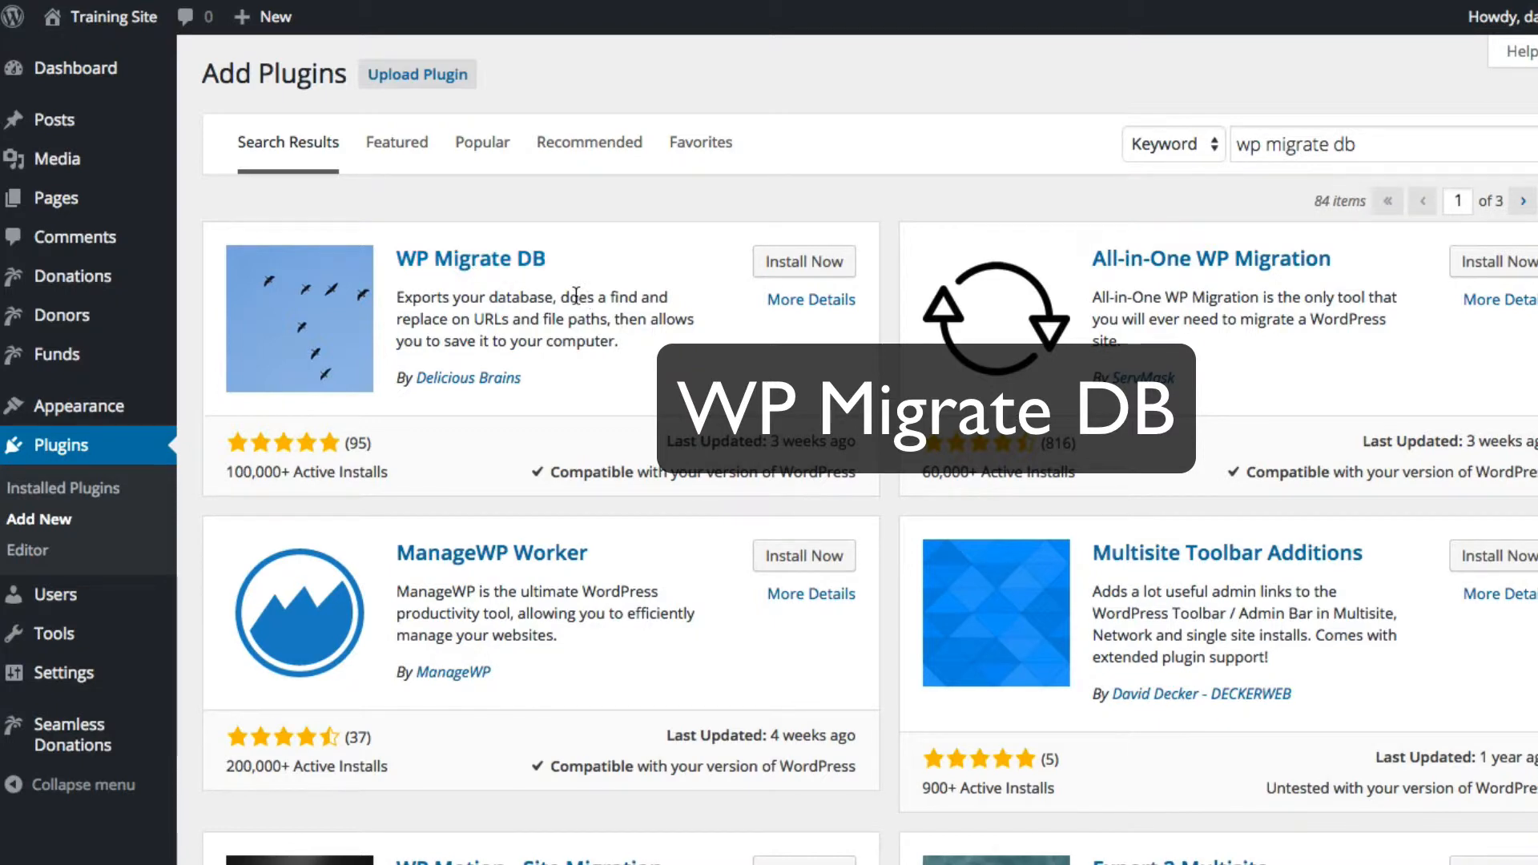
- Install the WP Migrate DB plugin by Delicious Brains and activate it
click(828, 267)
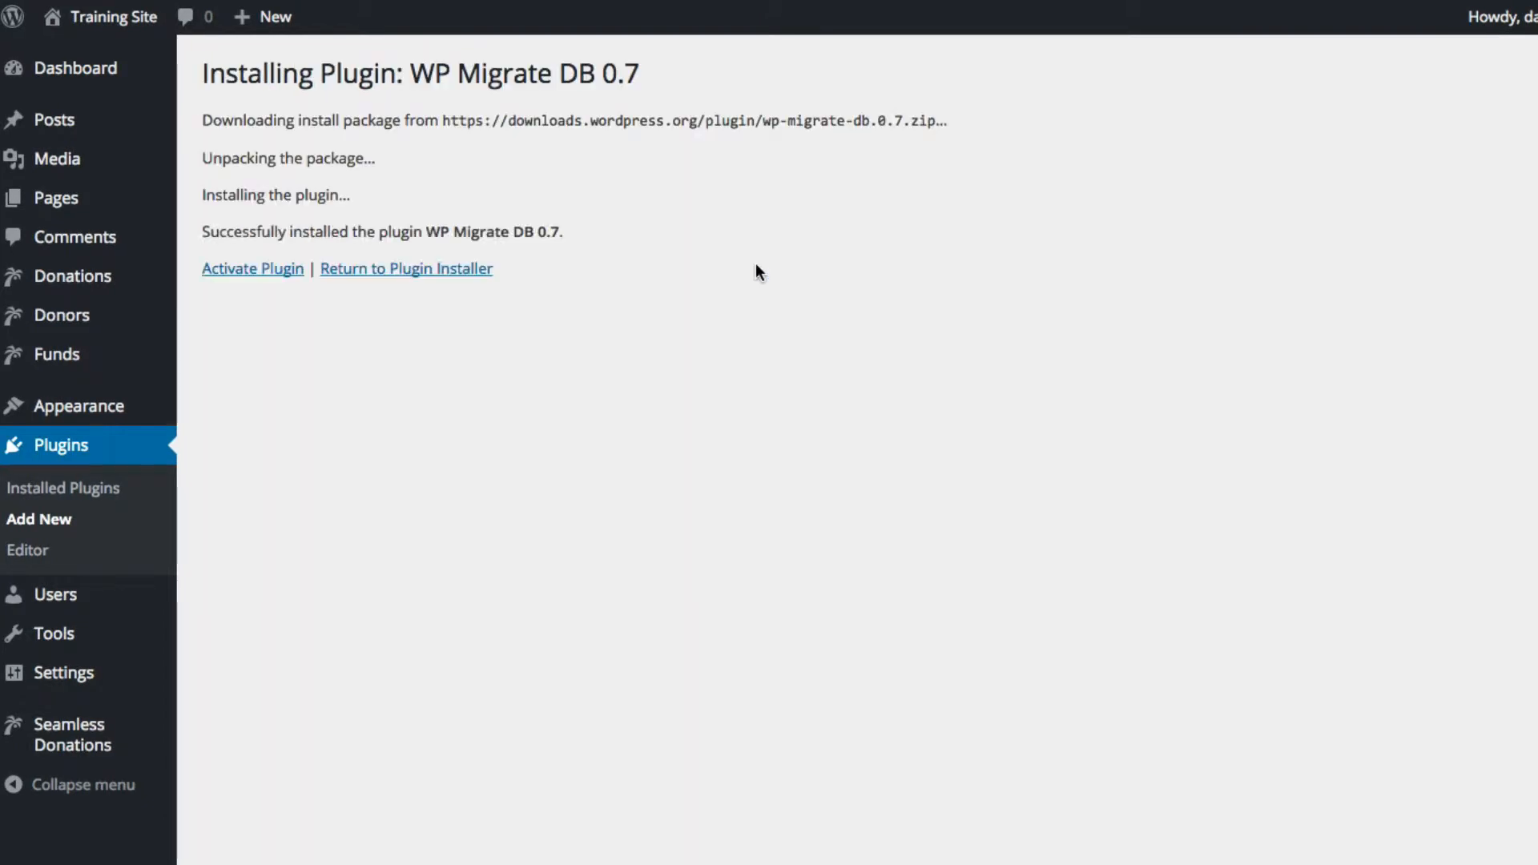
click(242, 275)
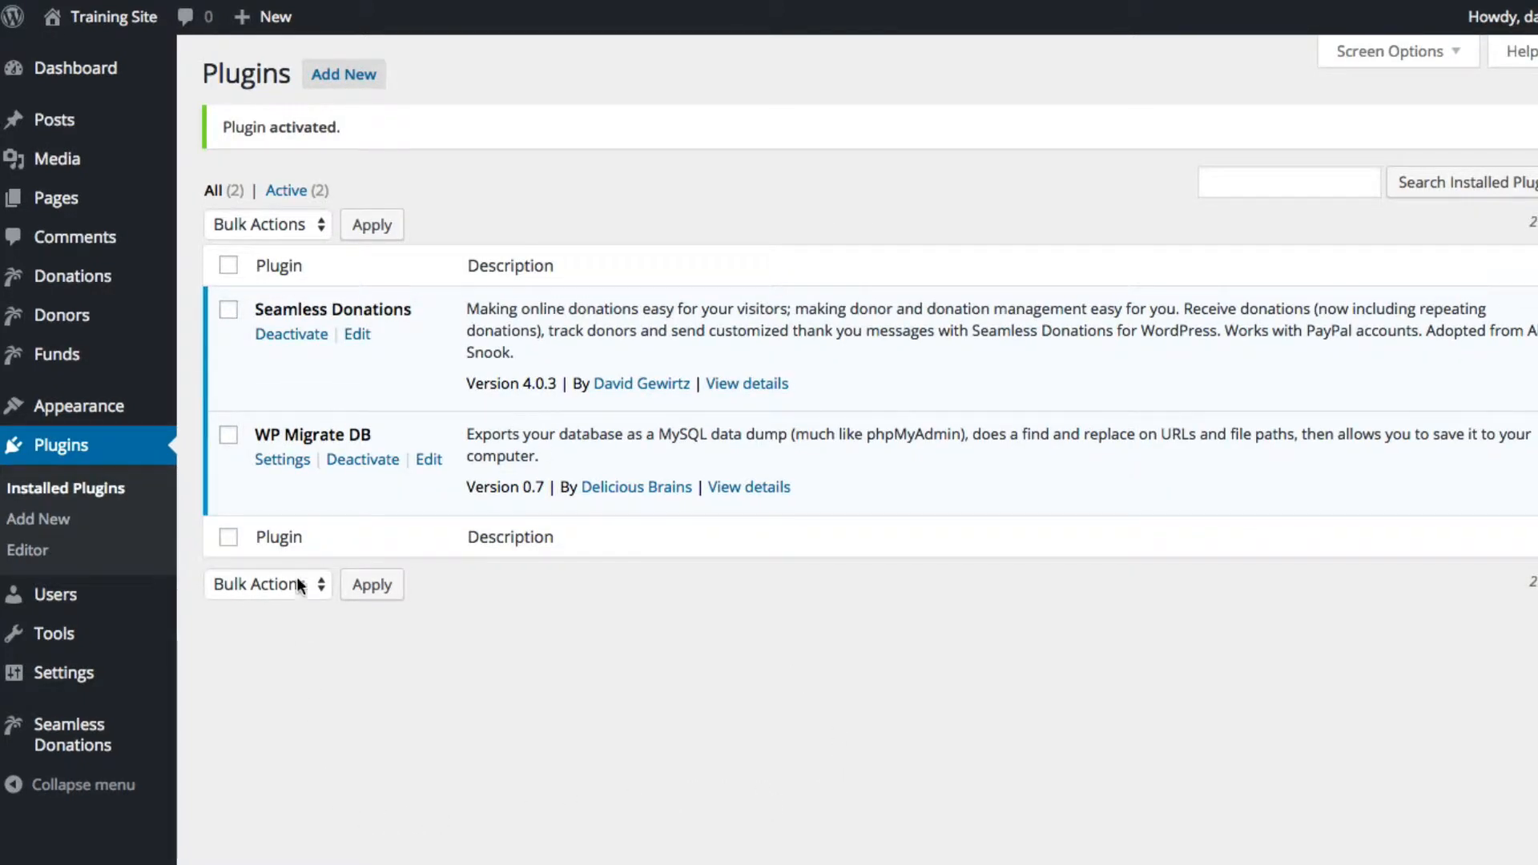
- Open the WP Migrate DB settings and switch to its Migrate page
mouse_move(91, 678)
mouse_move(88, 651)
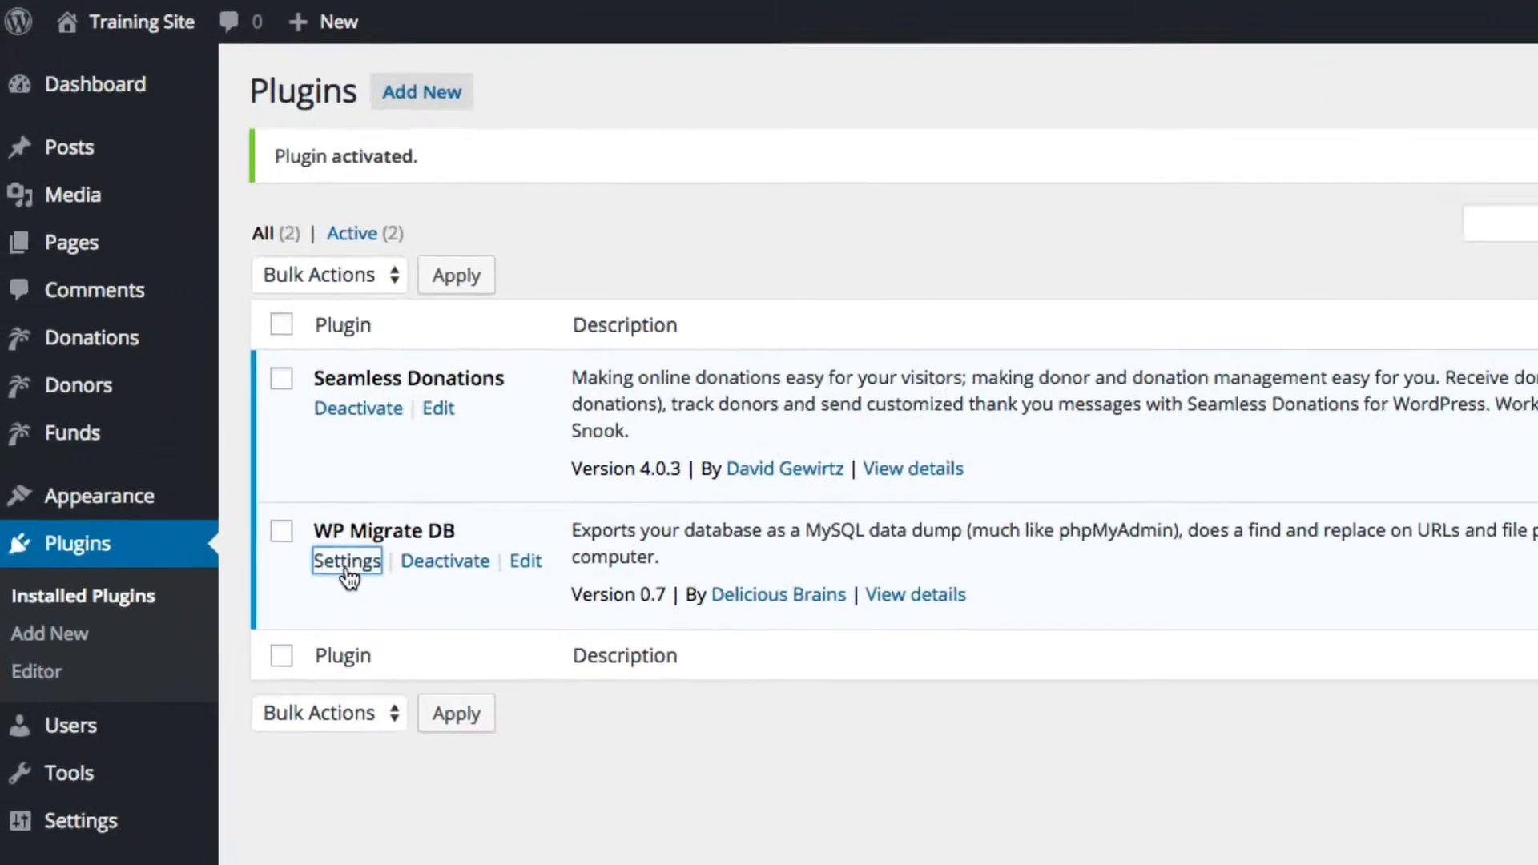
click(283, 463)
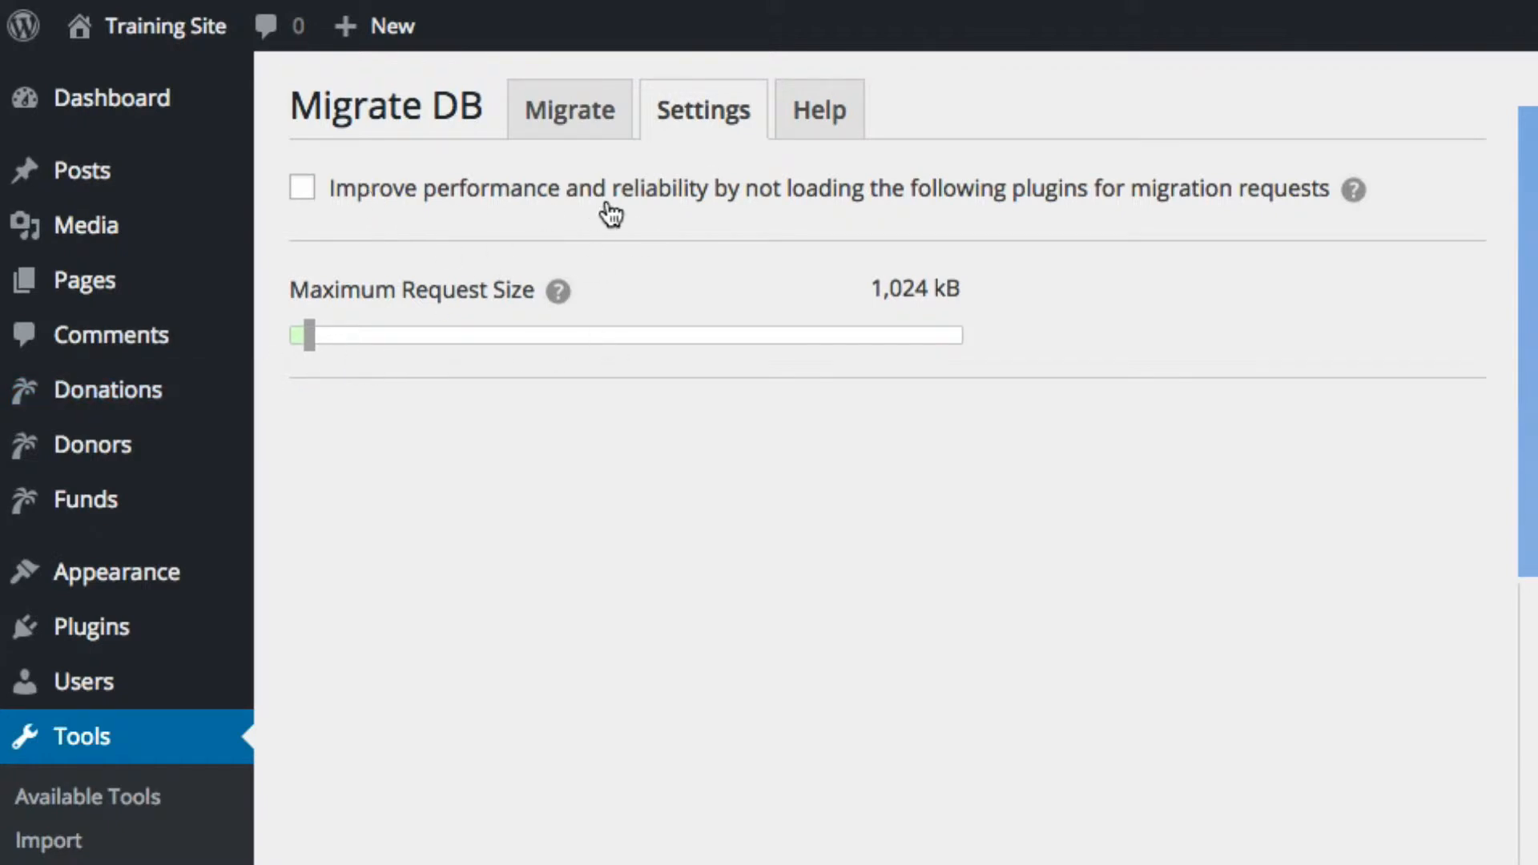
click(563, 105)
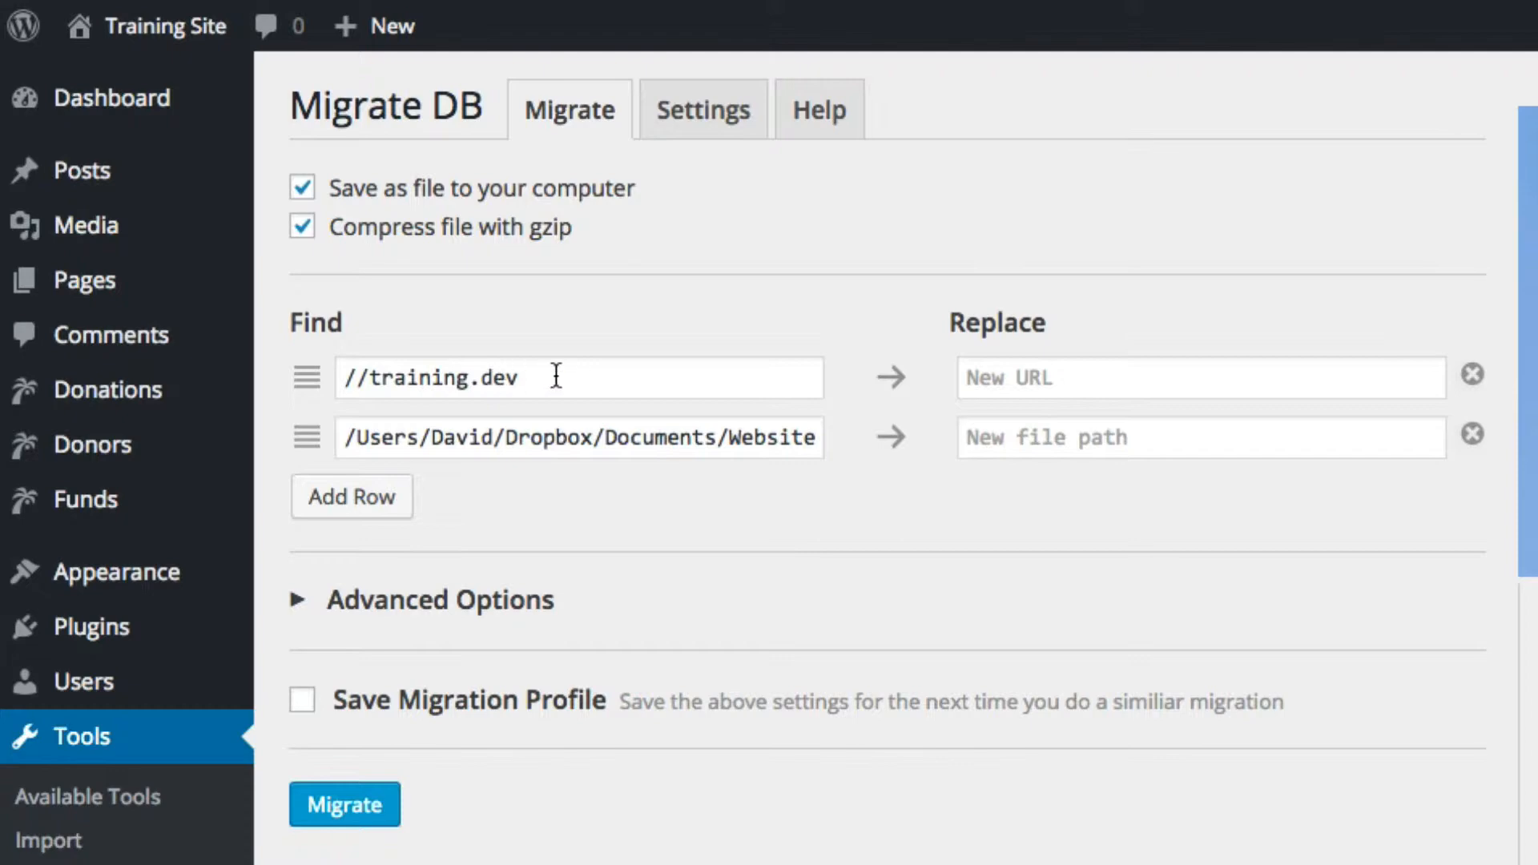
- Expand the advanced options and copy both Find values, the URL and the file path, into their Replace fields
drag(556, 377, 468, 378)
click(604, 379)
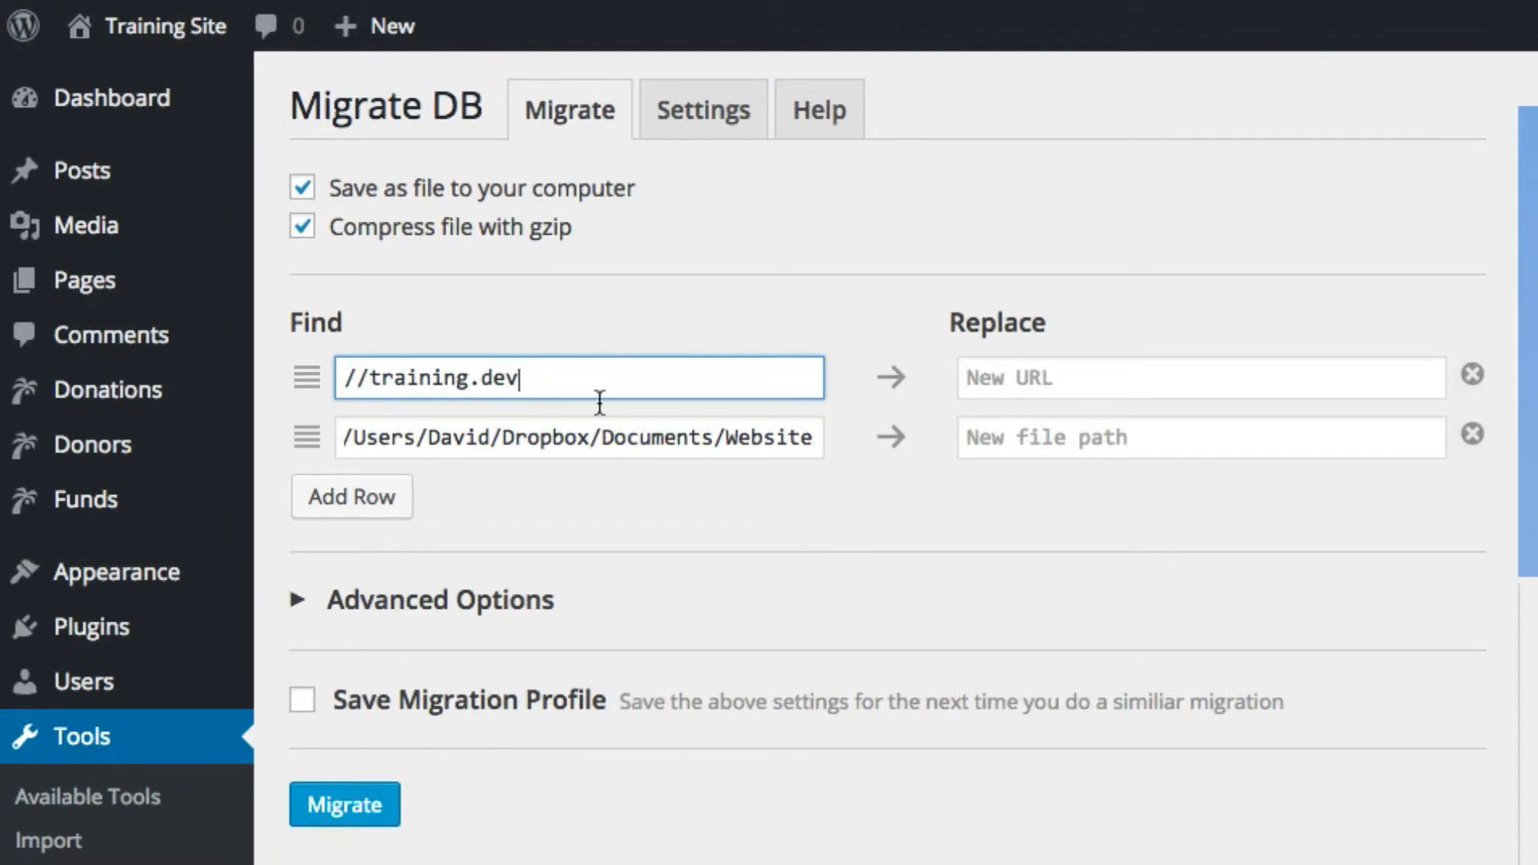
click(297, 602)
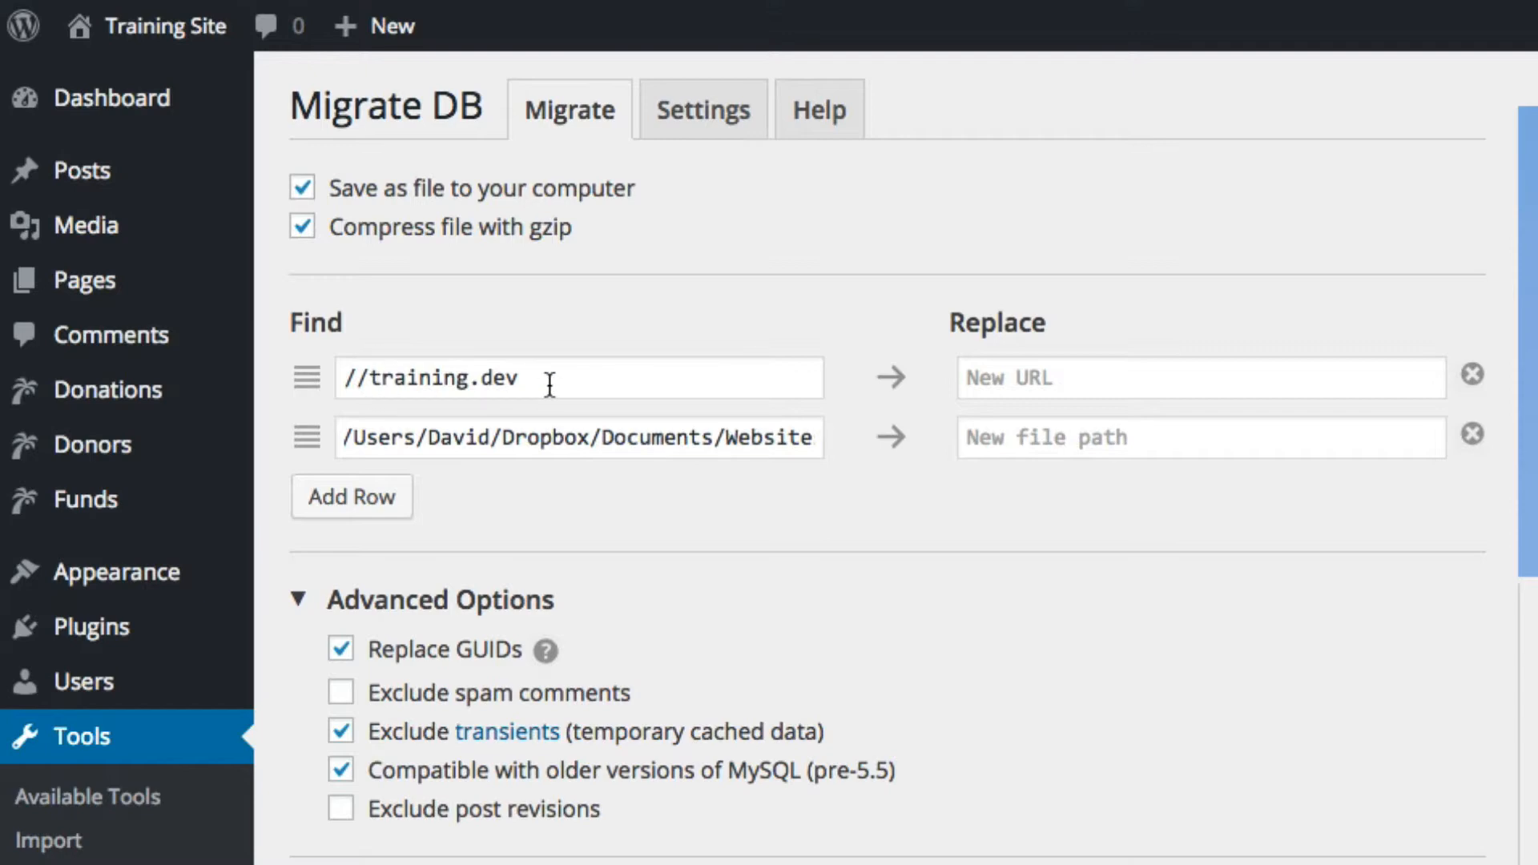
click(892, 378)
click(894, 438)
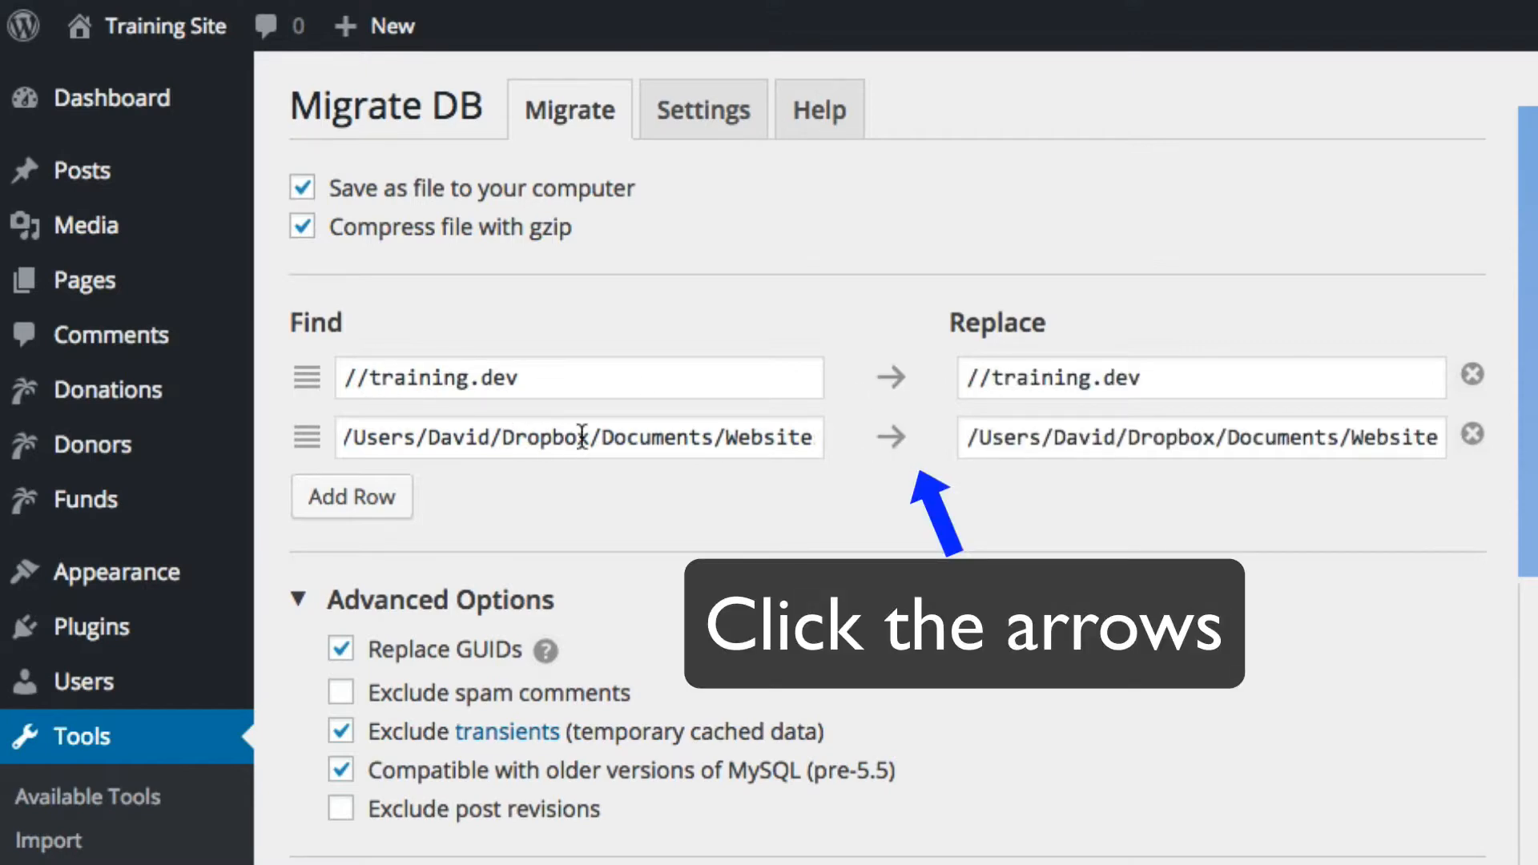
- Examine the full replacement file path, including its user folder, Websites folder and site folder name ending in .dev
click(963, 439)
drag(963, 439, 1483, 446)
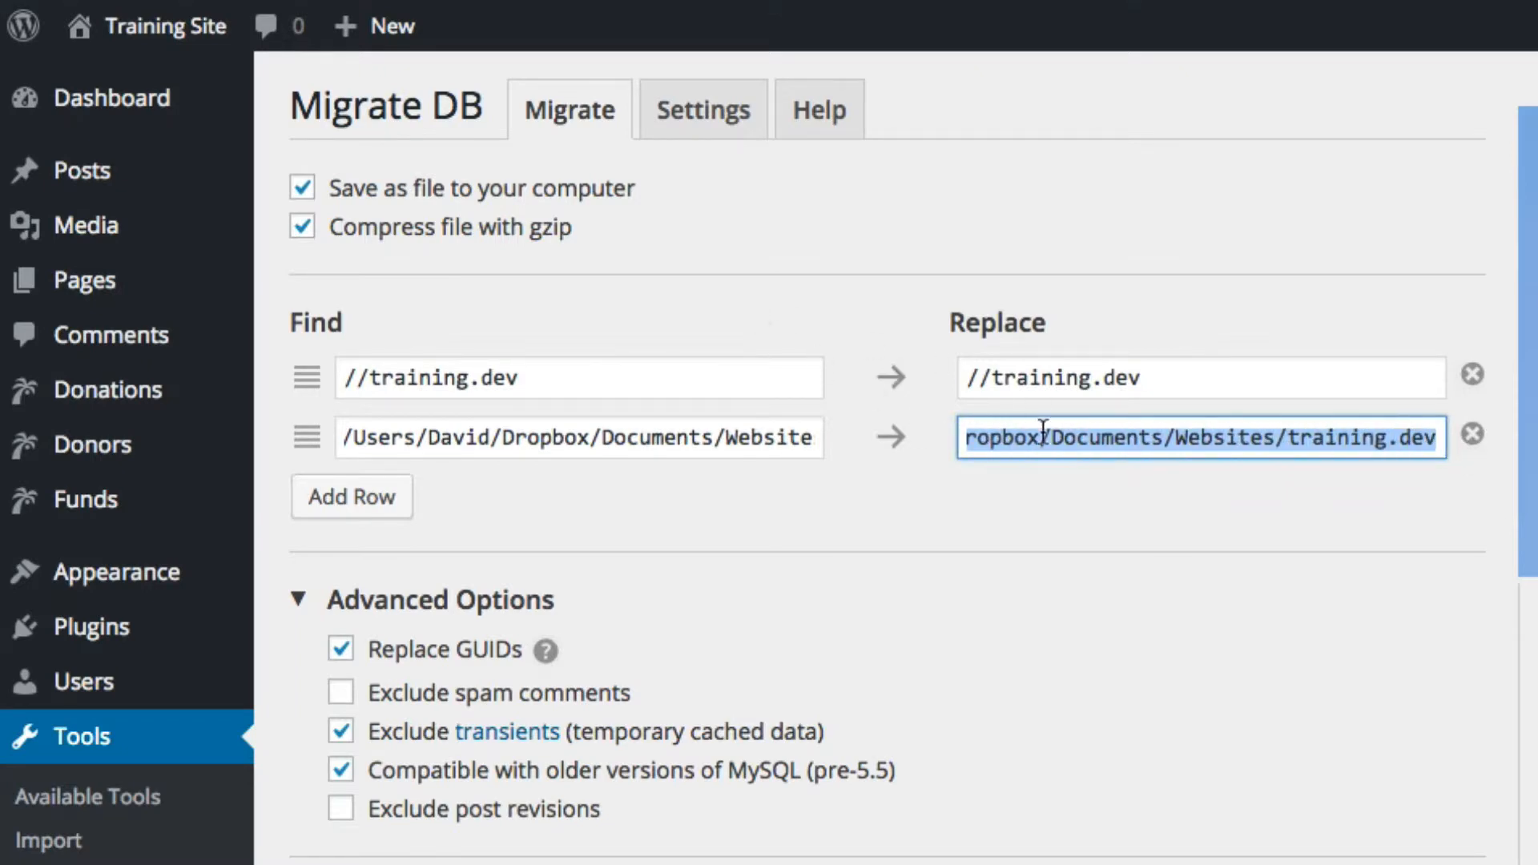
click(1204, 437)
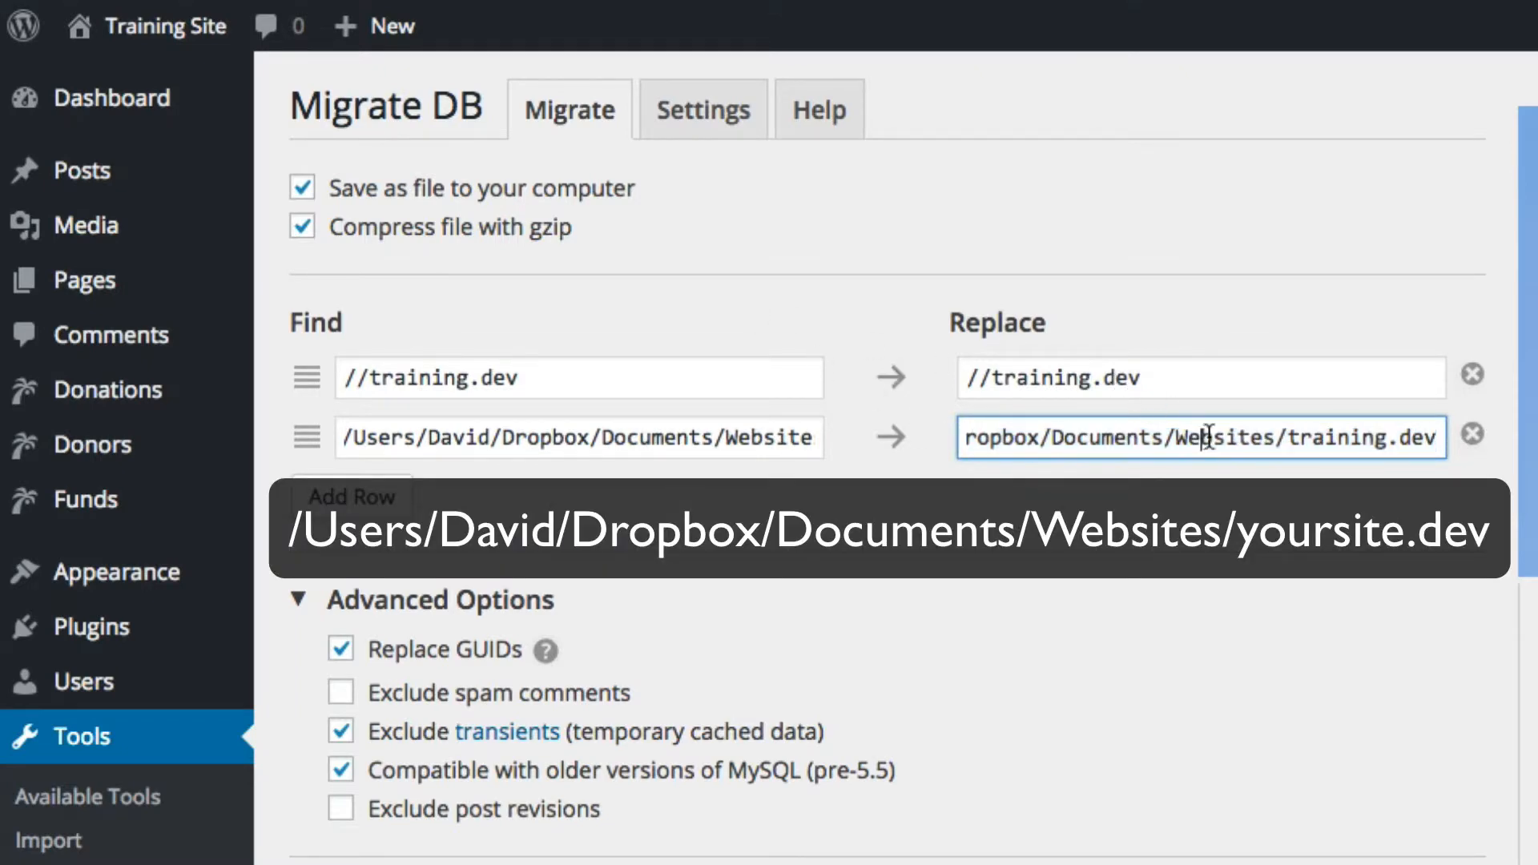
click(1450, 442)
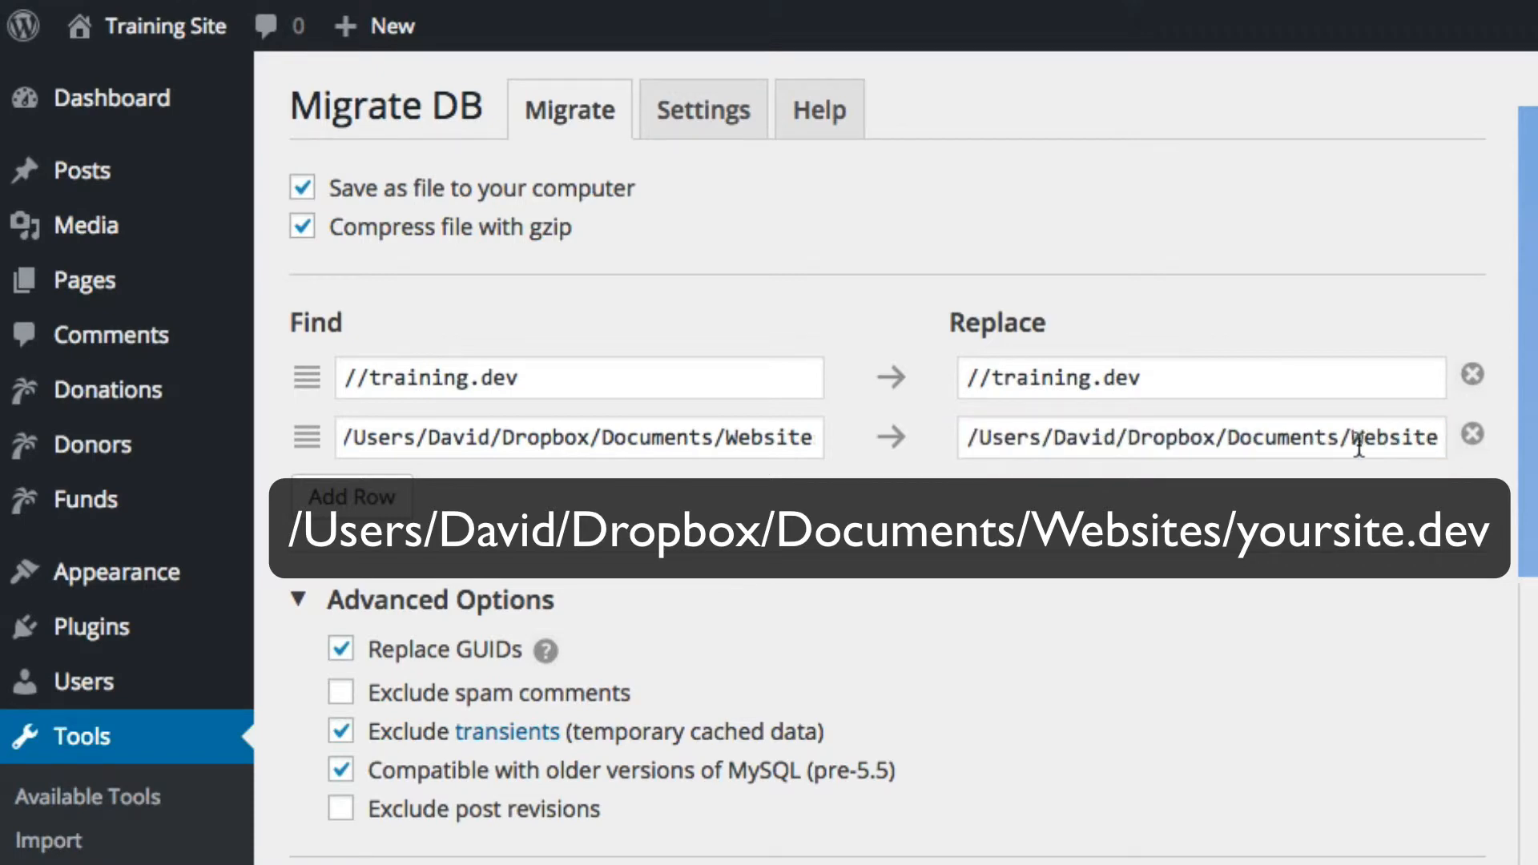
drag(1442, 439, 1016, 440)
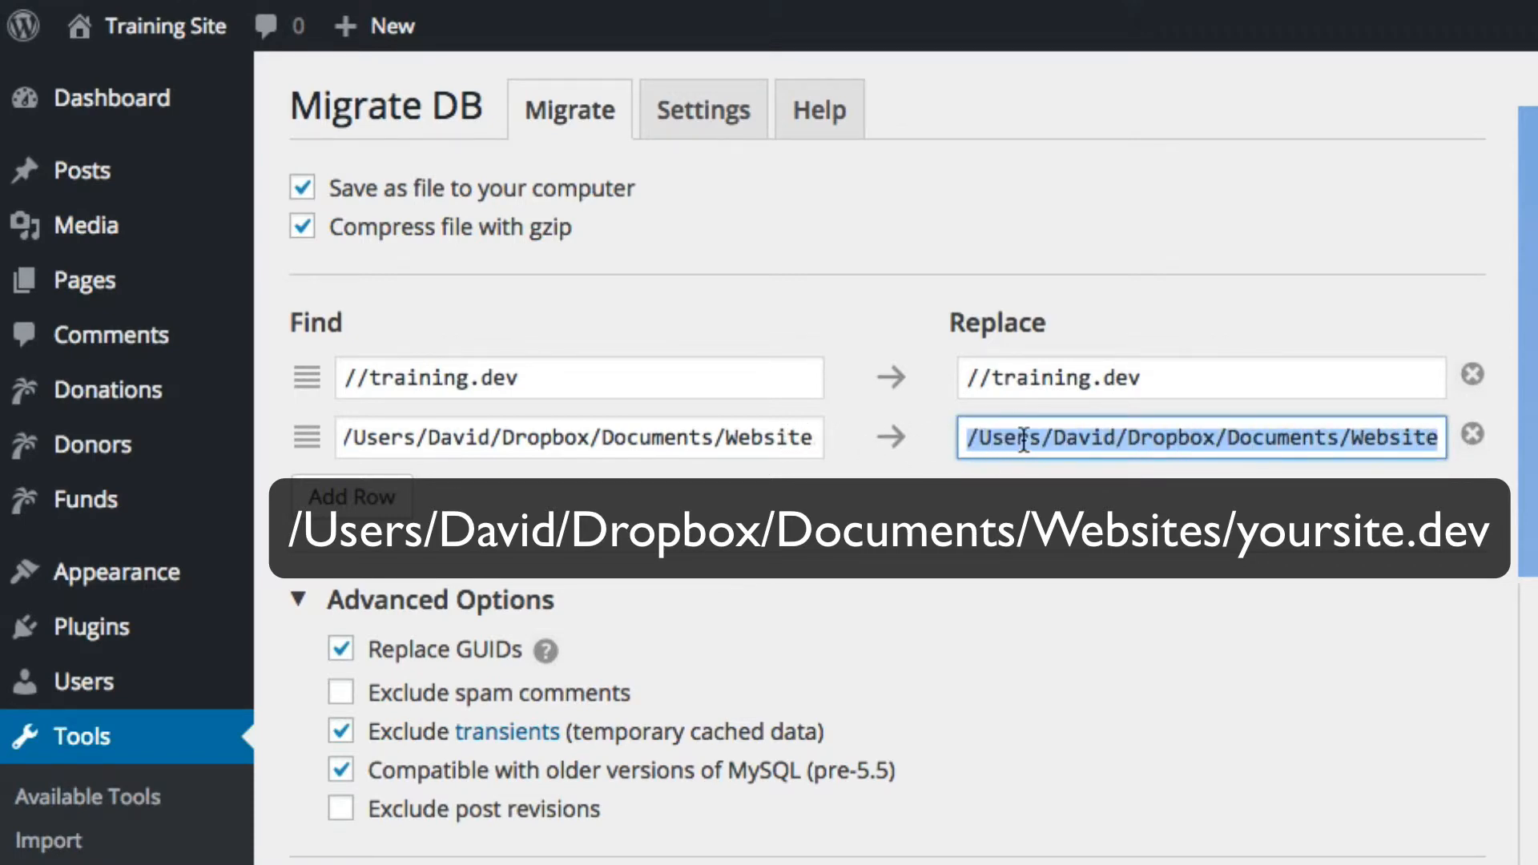
click(1025, 439)
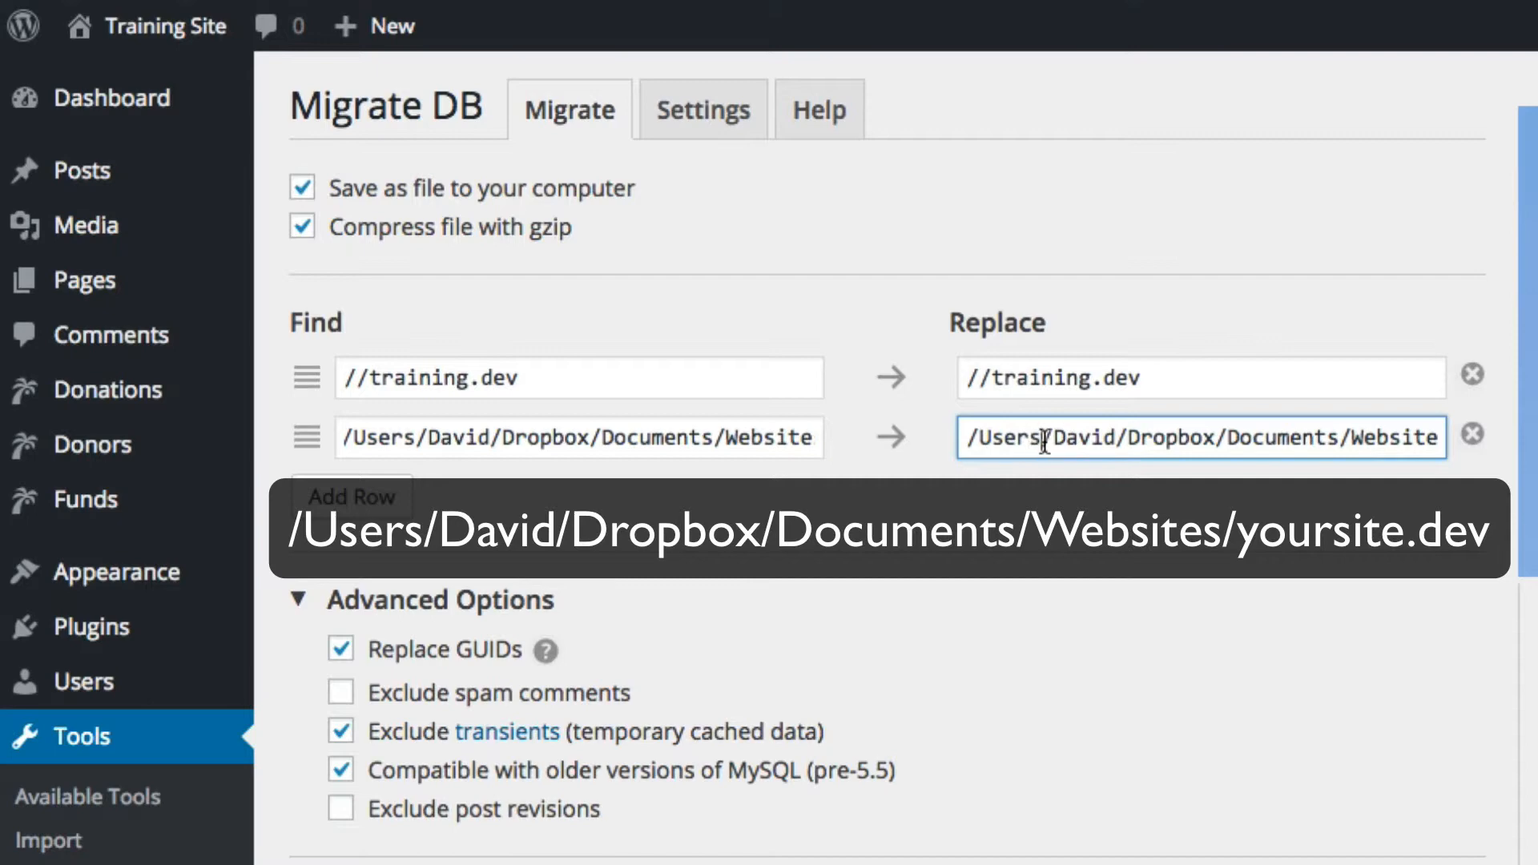
click(1114, 447)
drag(1362, 440, 1456, 450)
click(1275, 440)
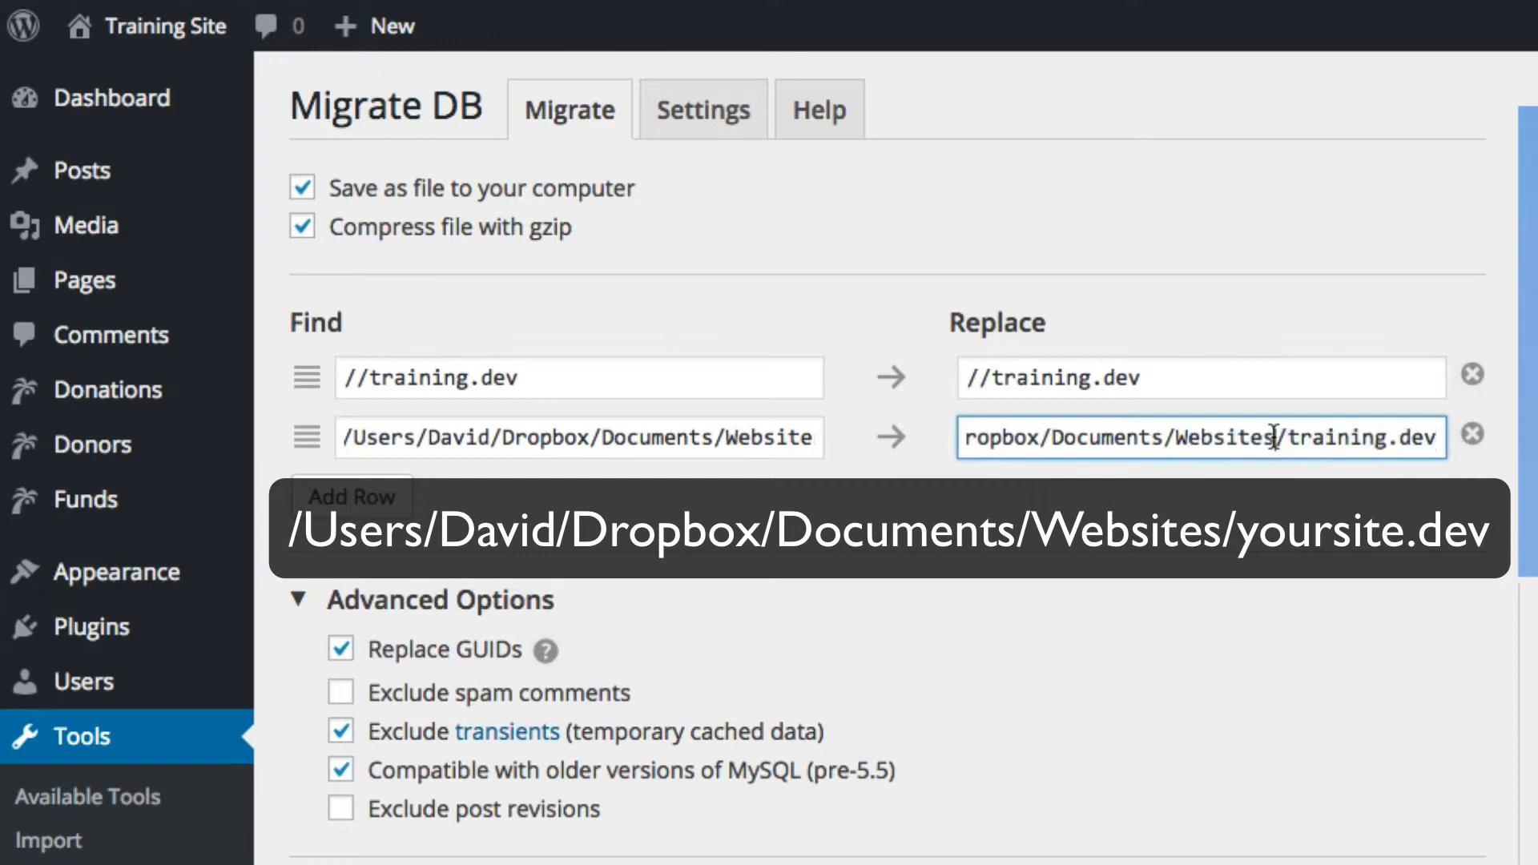
drag(1289, 440, 1391, 446)
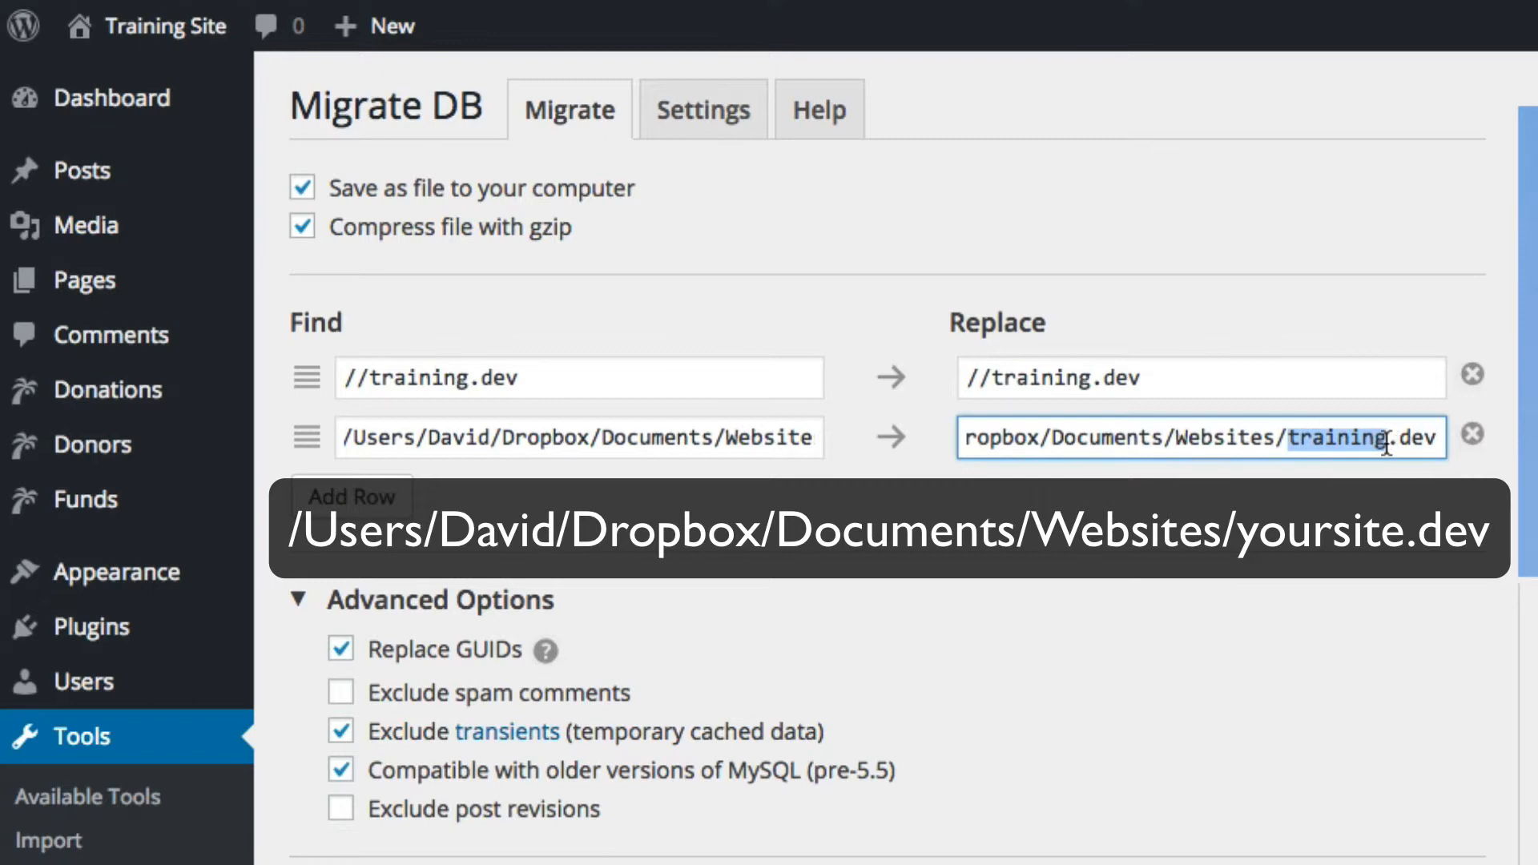
drag(1388, 445, 1472, 463)
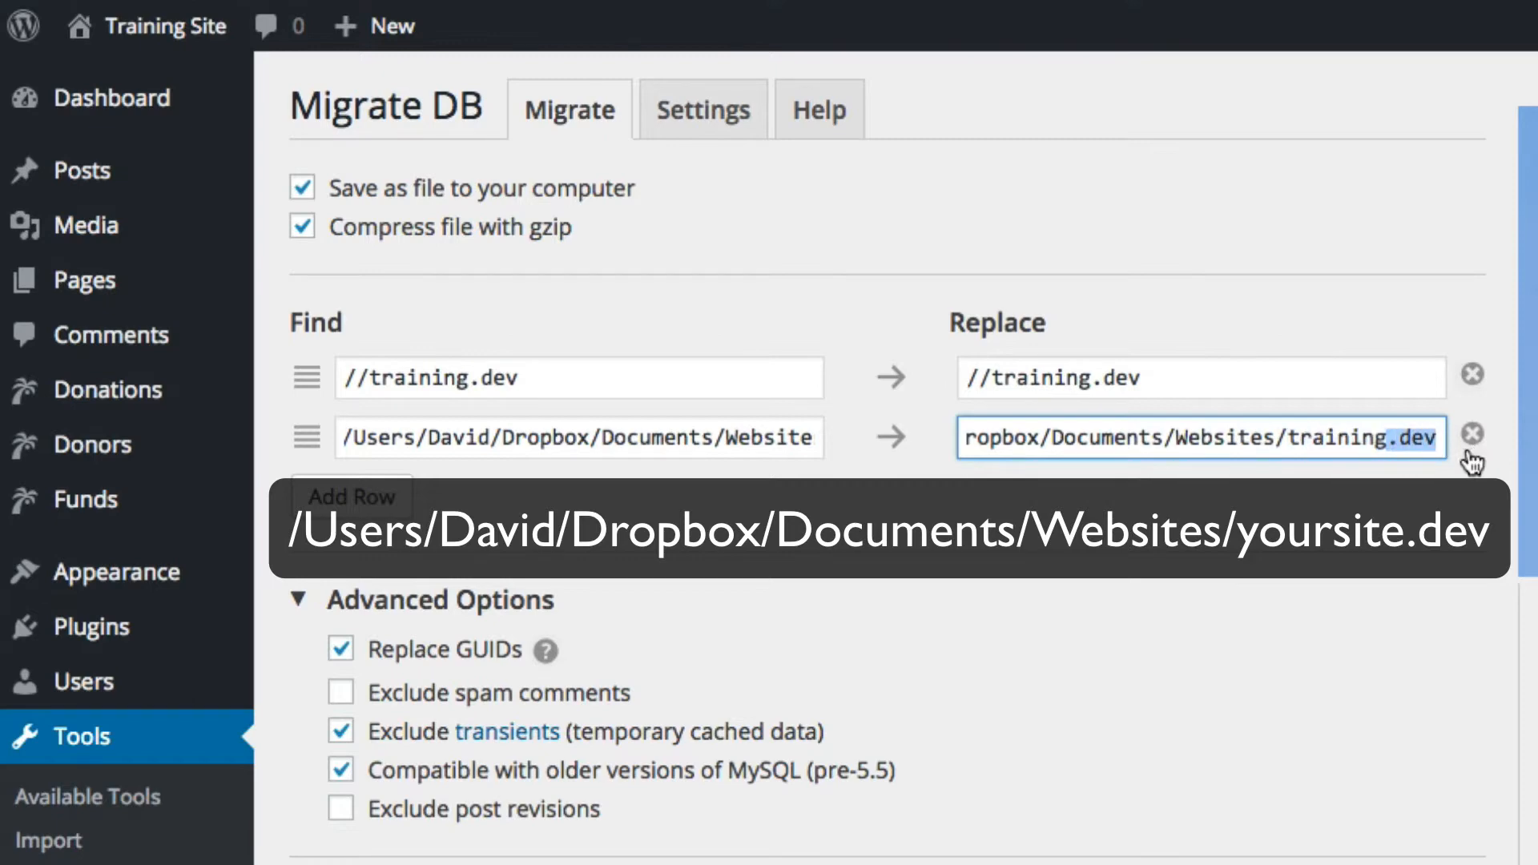
- Check the site name and .dev ending in the replacement URL against the end of the replacement file path
click(1146, 362)
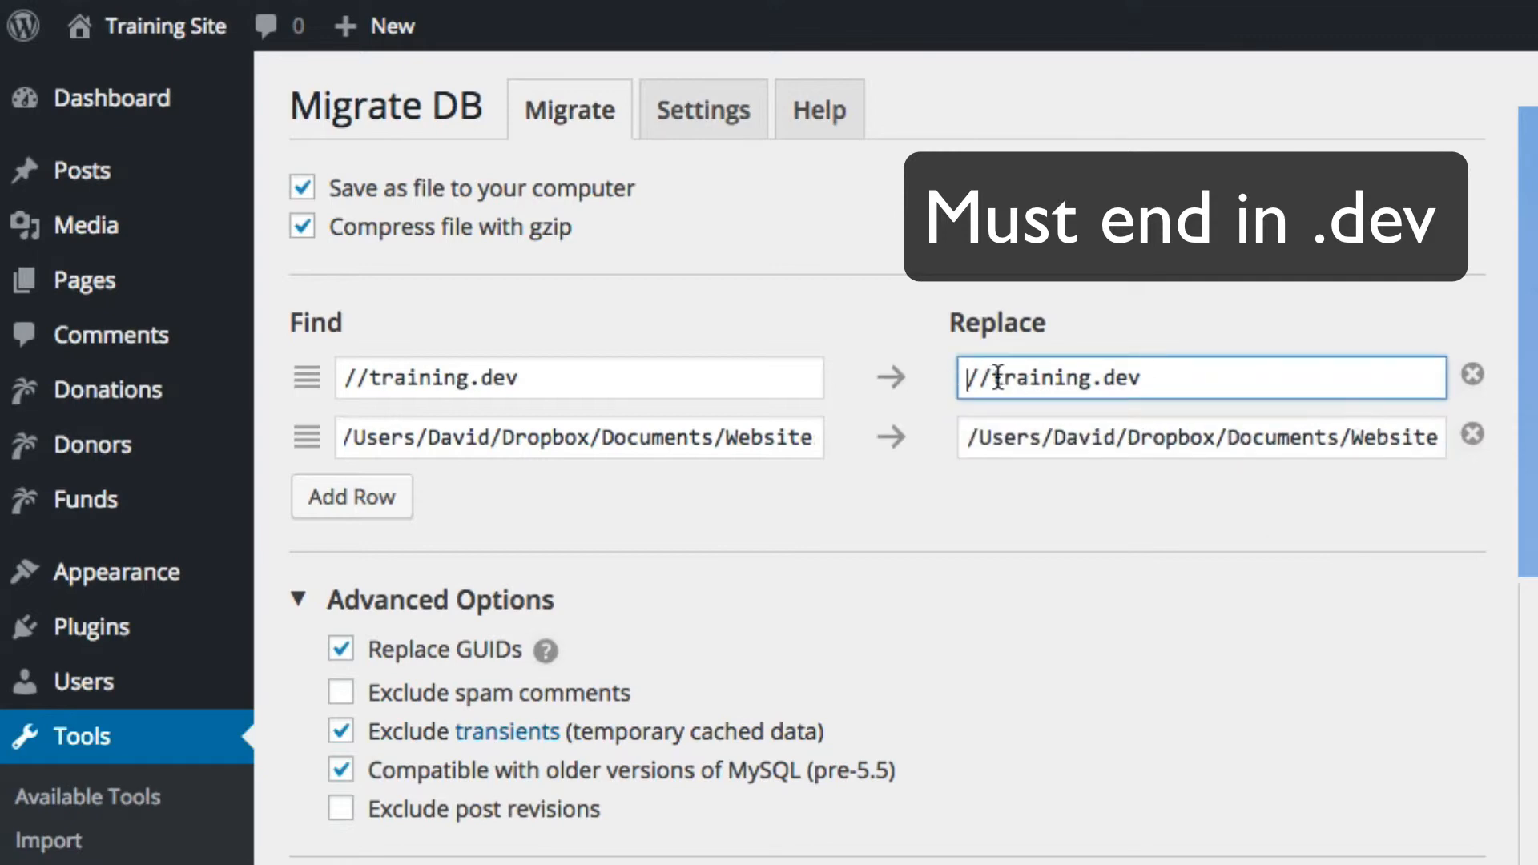
drag(992, 376, 1095, 373)
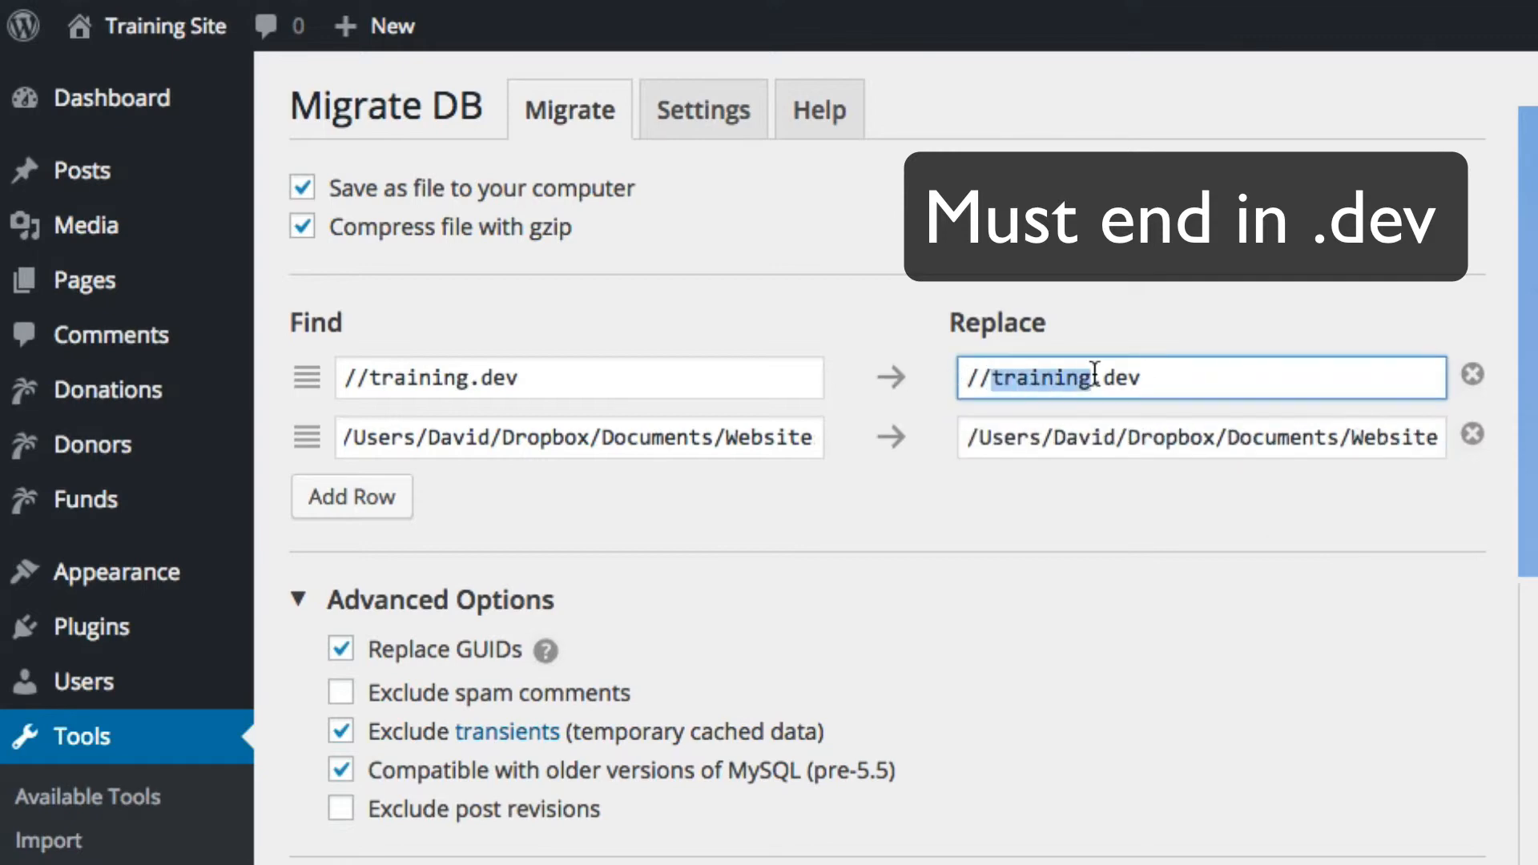
click(1144, 378)
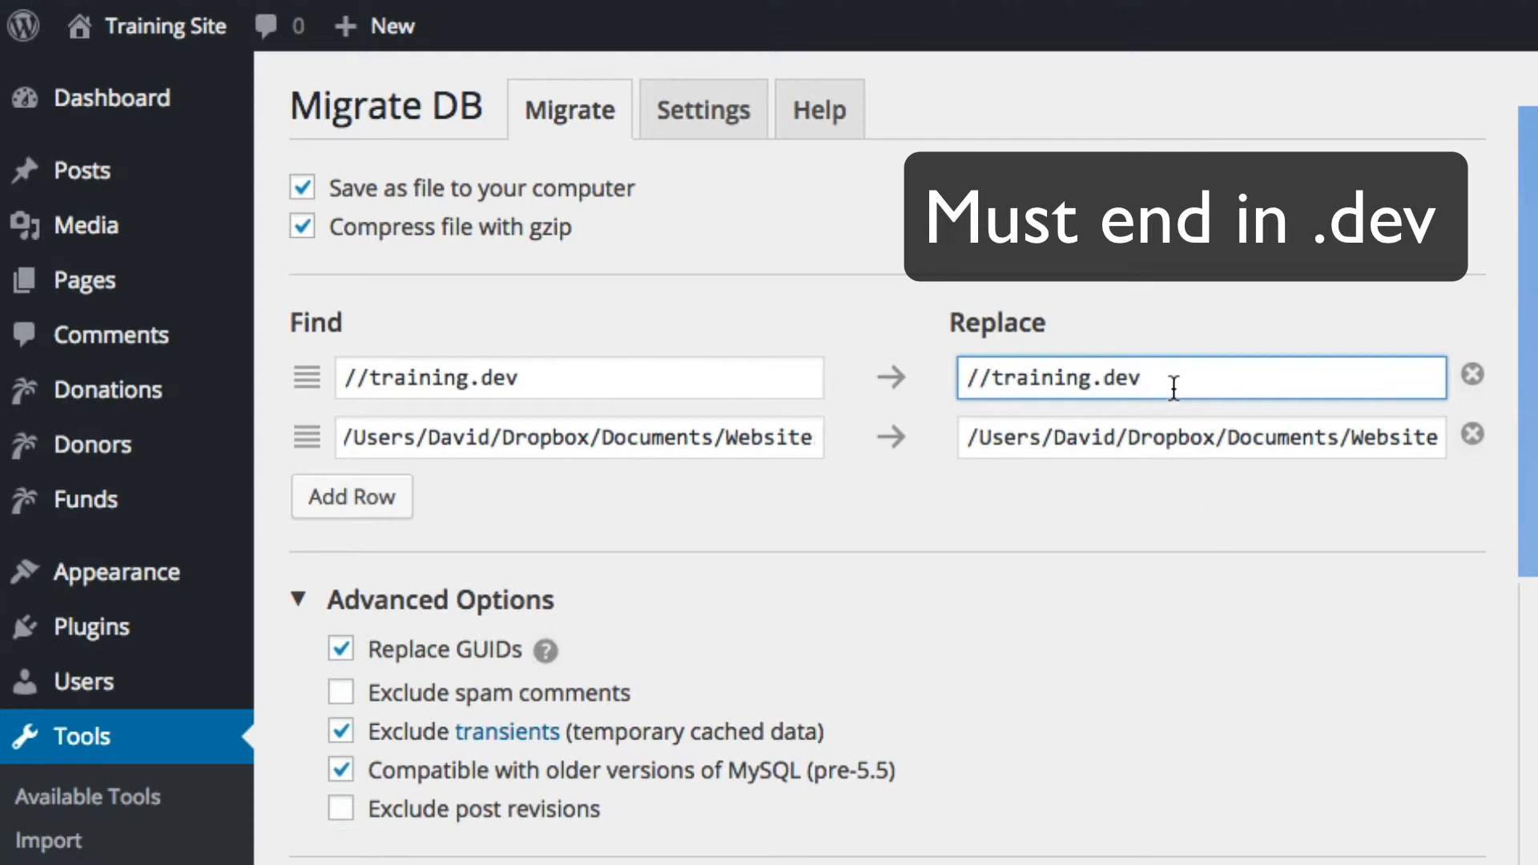
click(993, 376)
drag(994, 377, 1290, 377)
drag(1376, 438, 1507, 461)
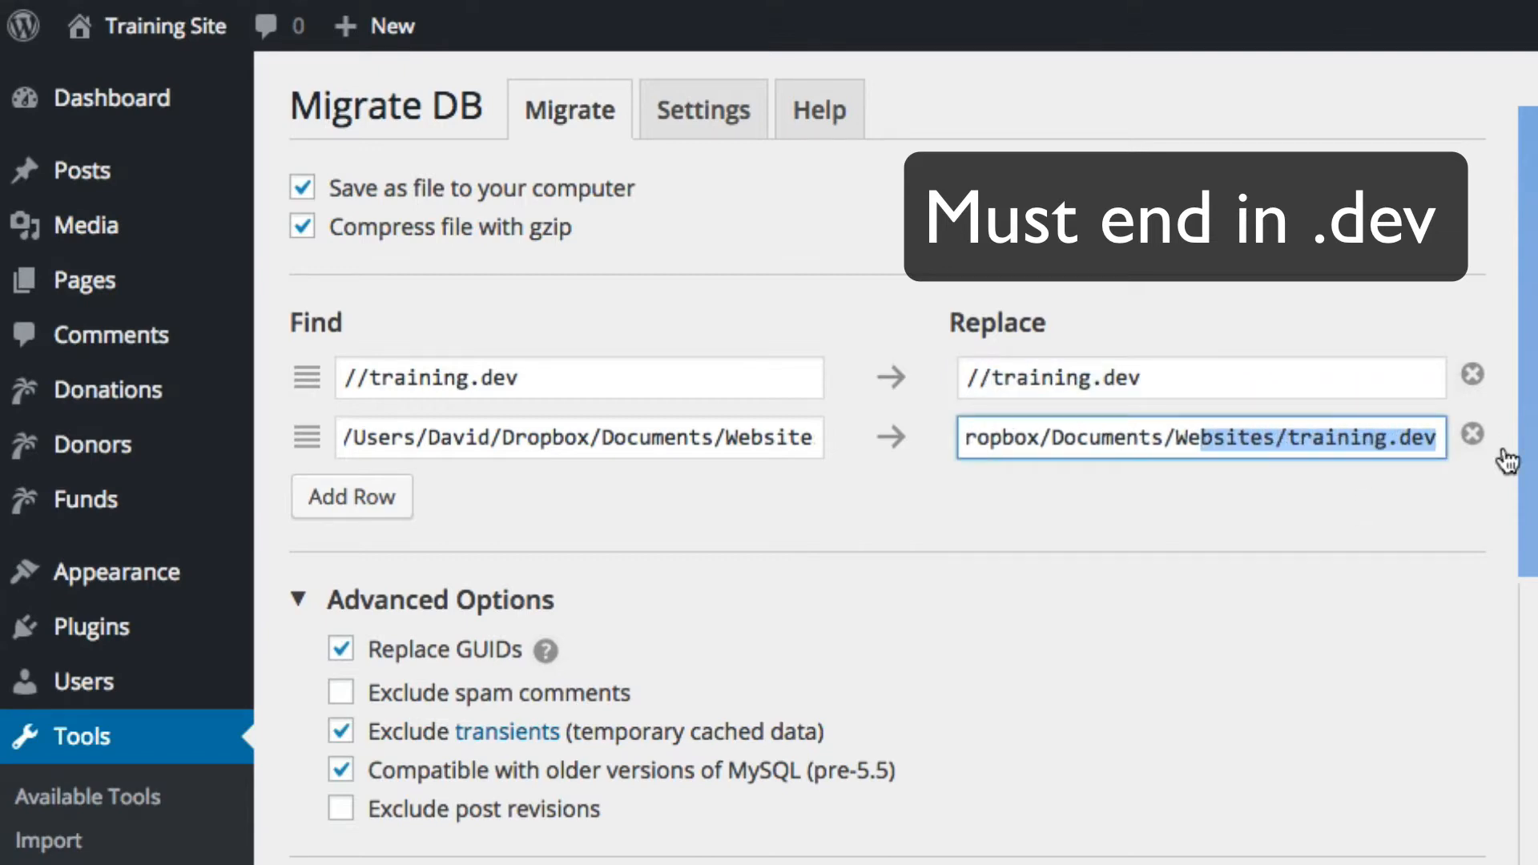
drag(1283, 437, 1438, 437)
click(1320, 591)
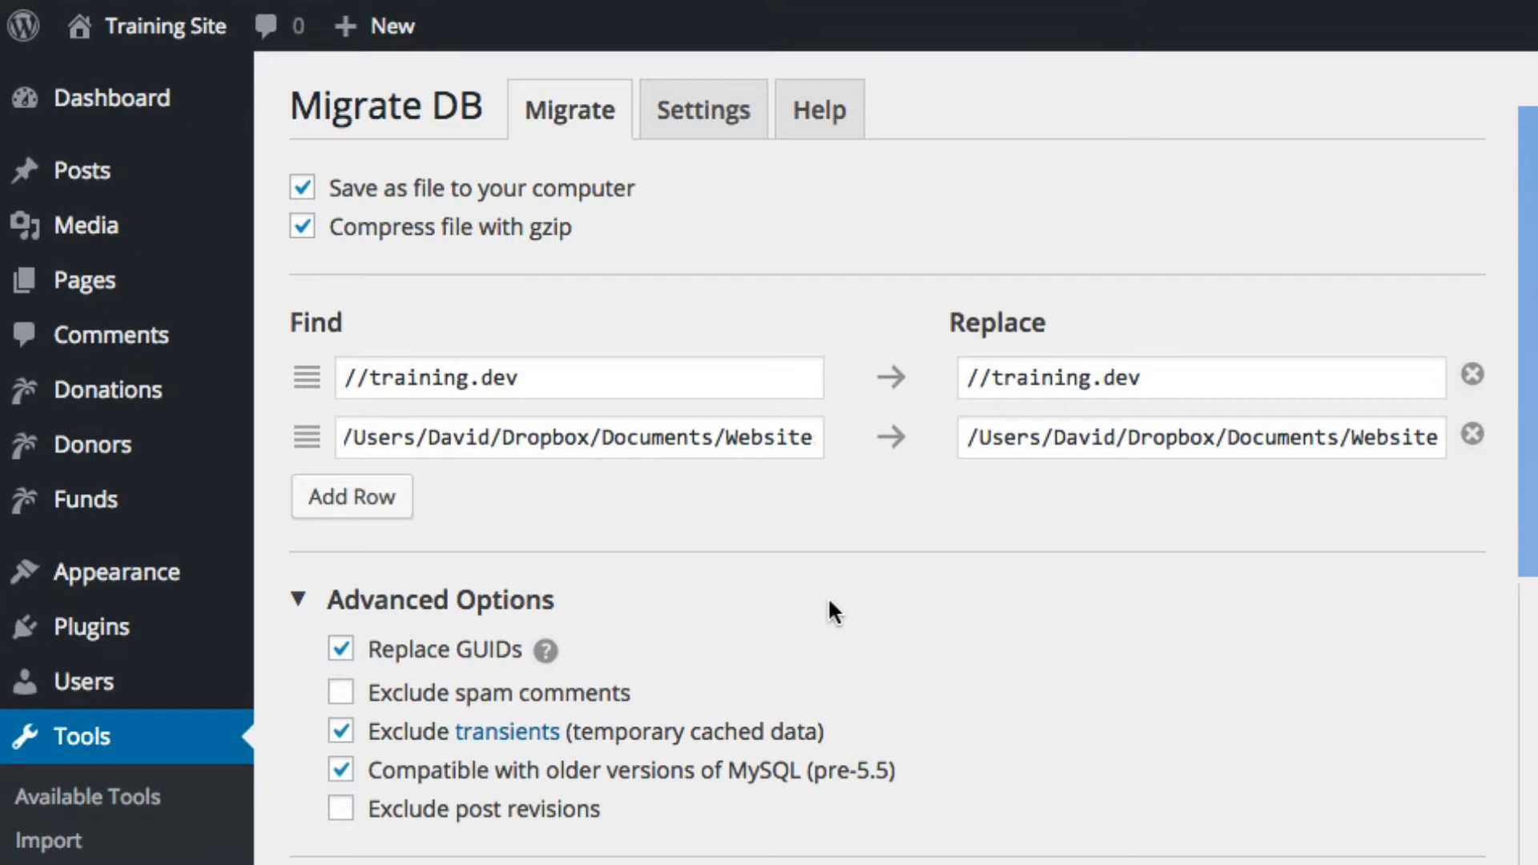
- Exclude spam comments and post revisions from the export and start the migration
click(457, 697)
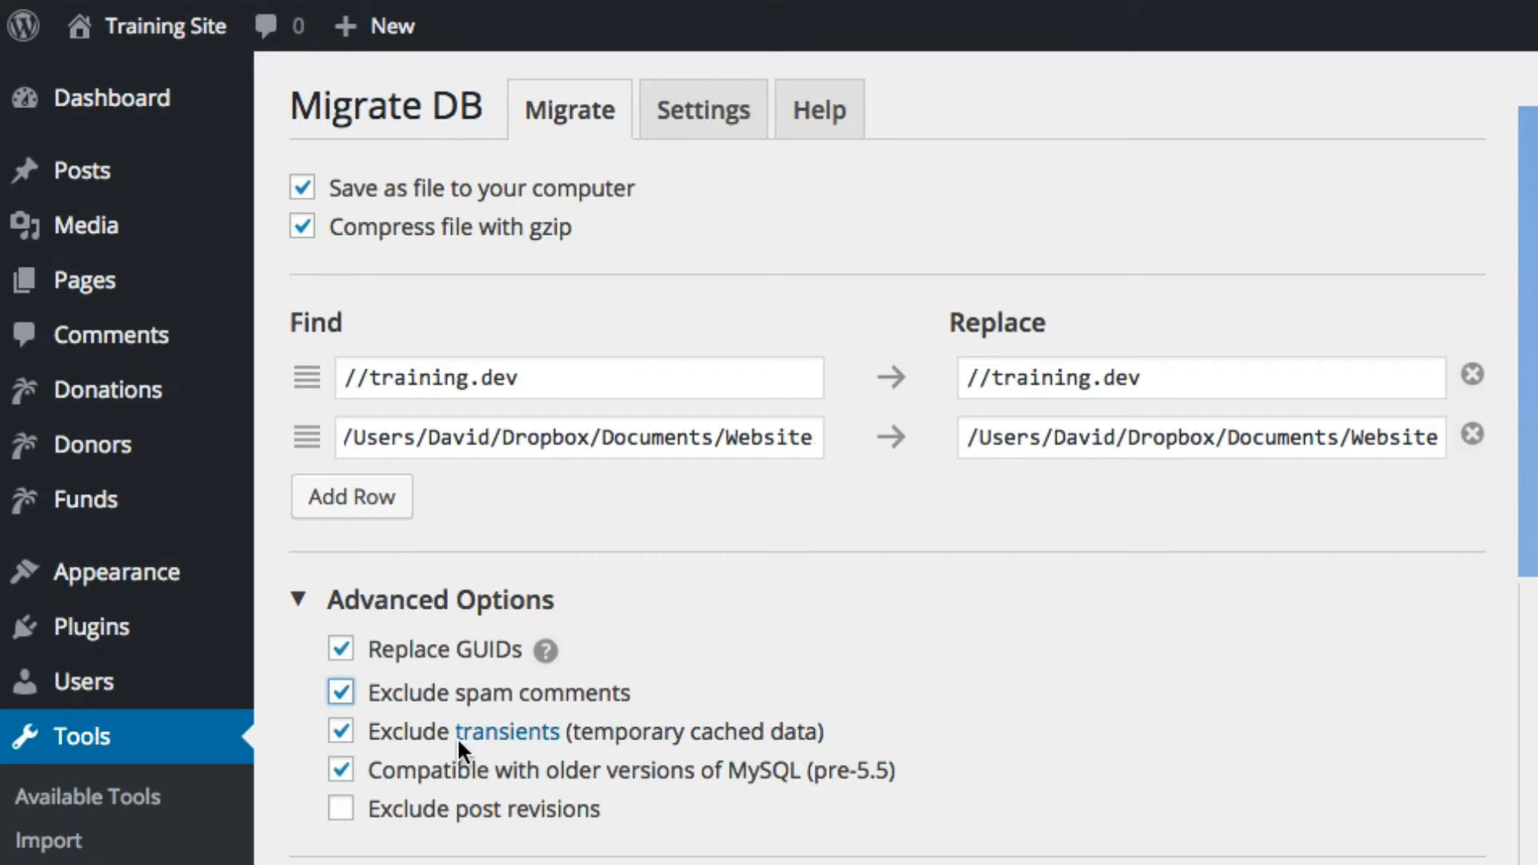
click(457, 809)
key(Return)
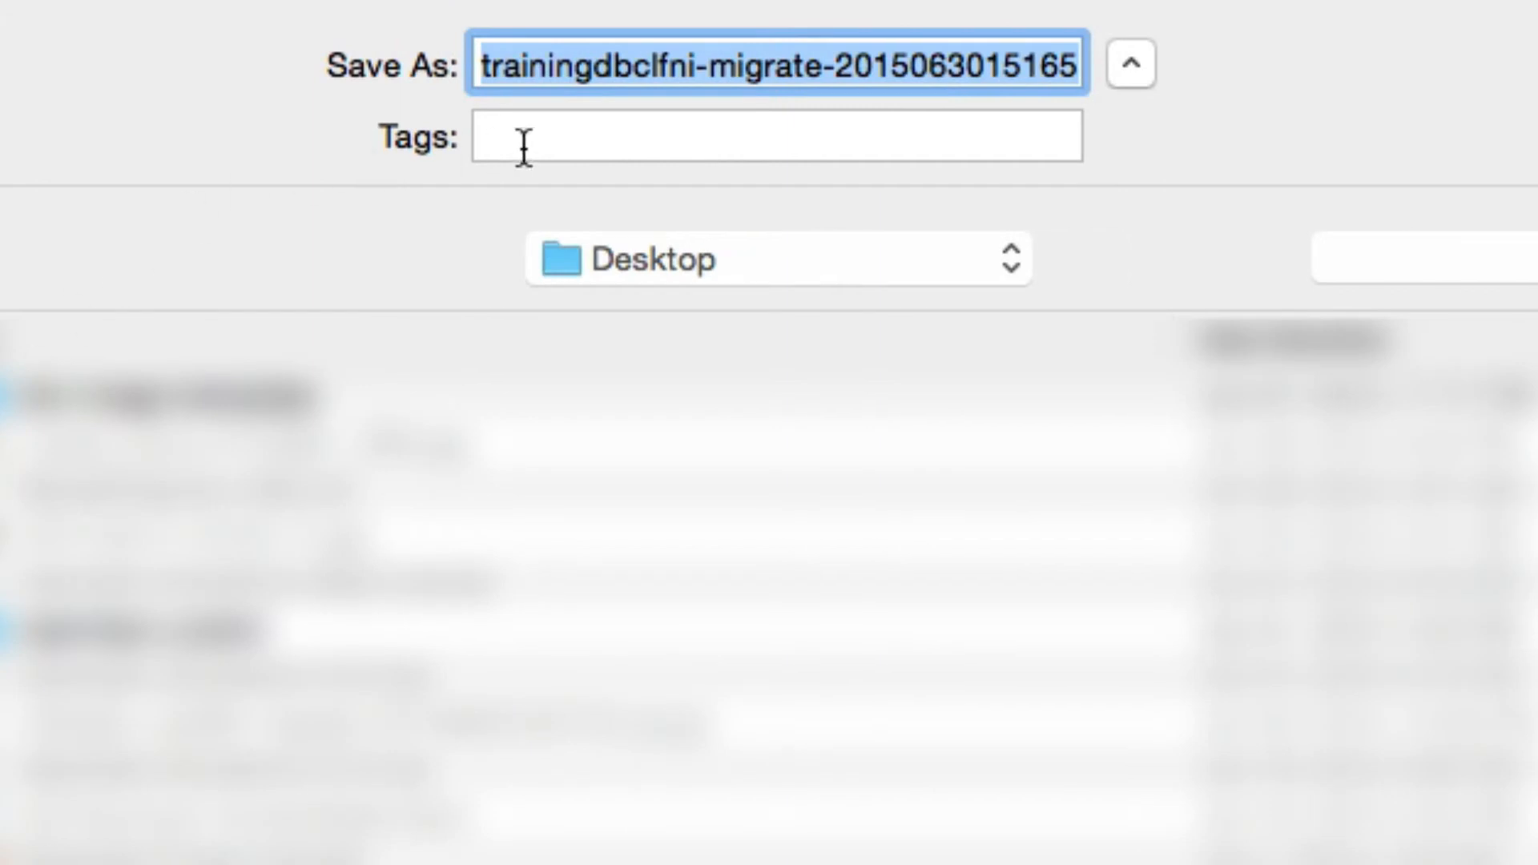
- Examine the full proposed name of the database export file, including its date stamp and extension, before saving
click(704, 64)
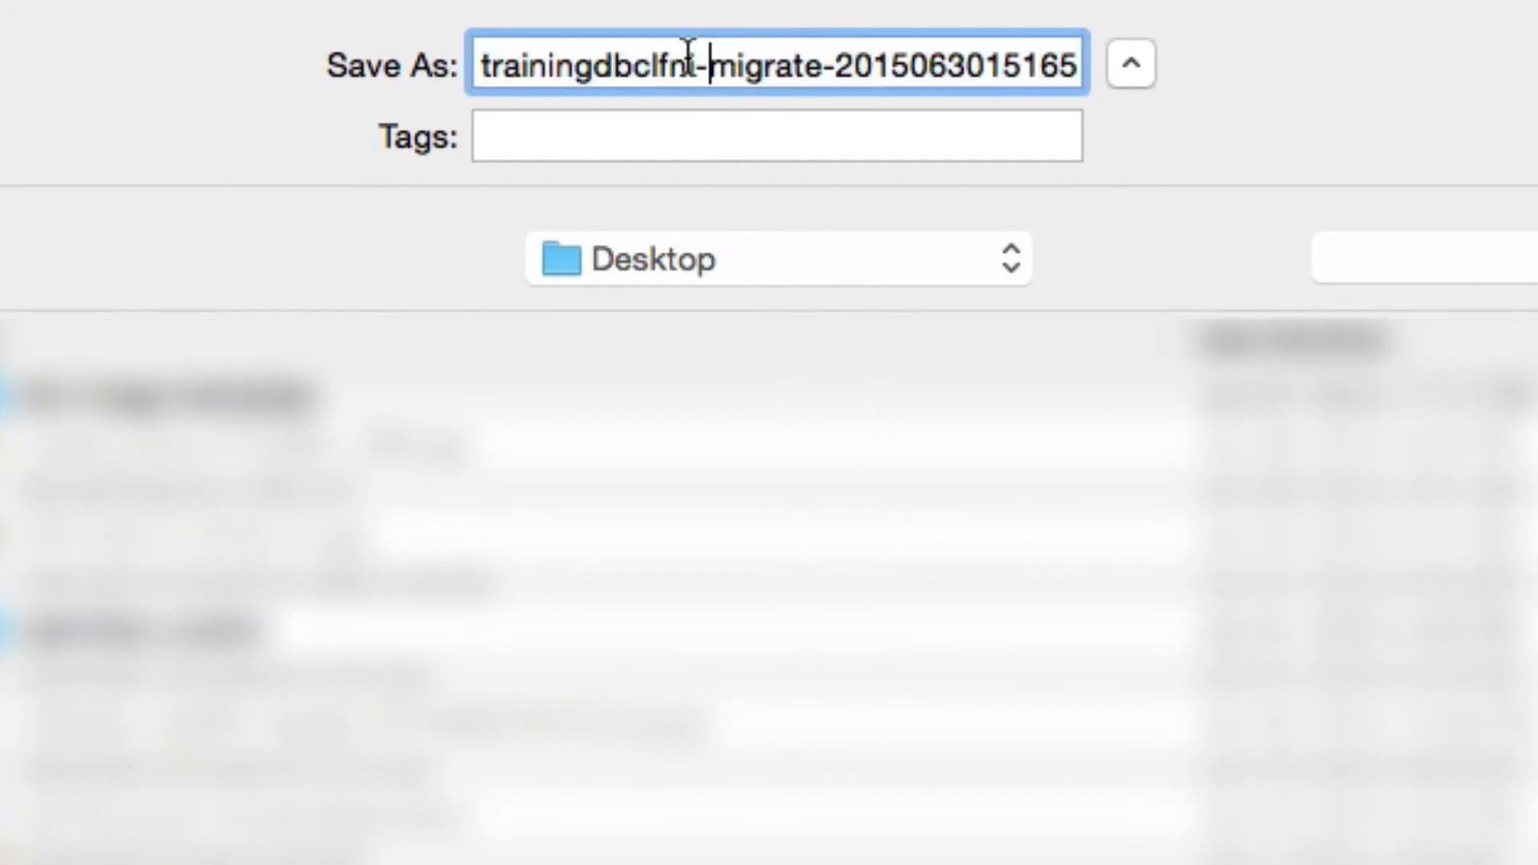
drag(469, 48, 1229, 73)
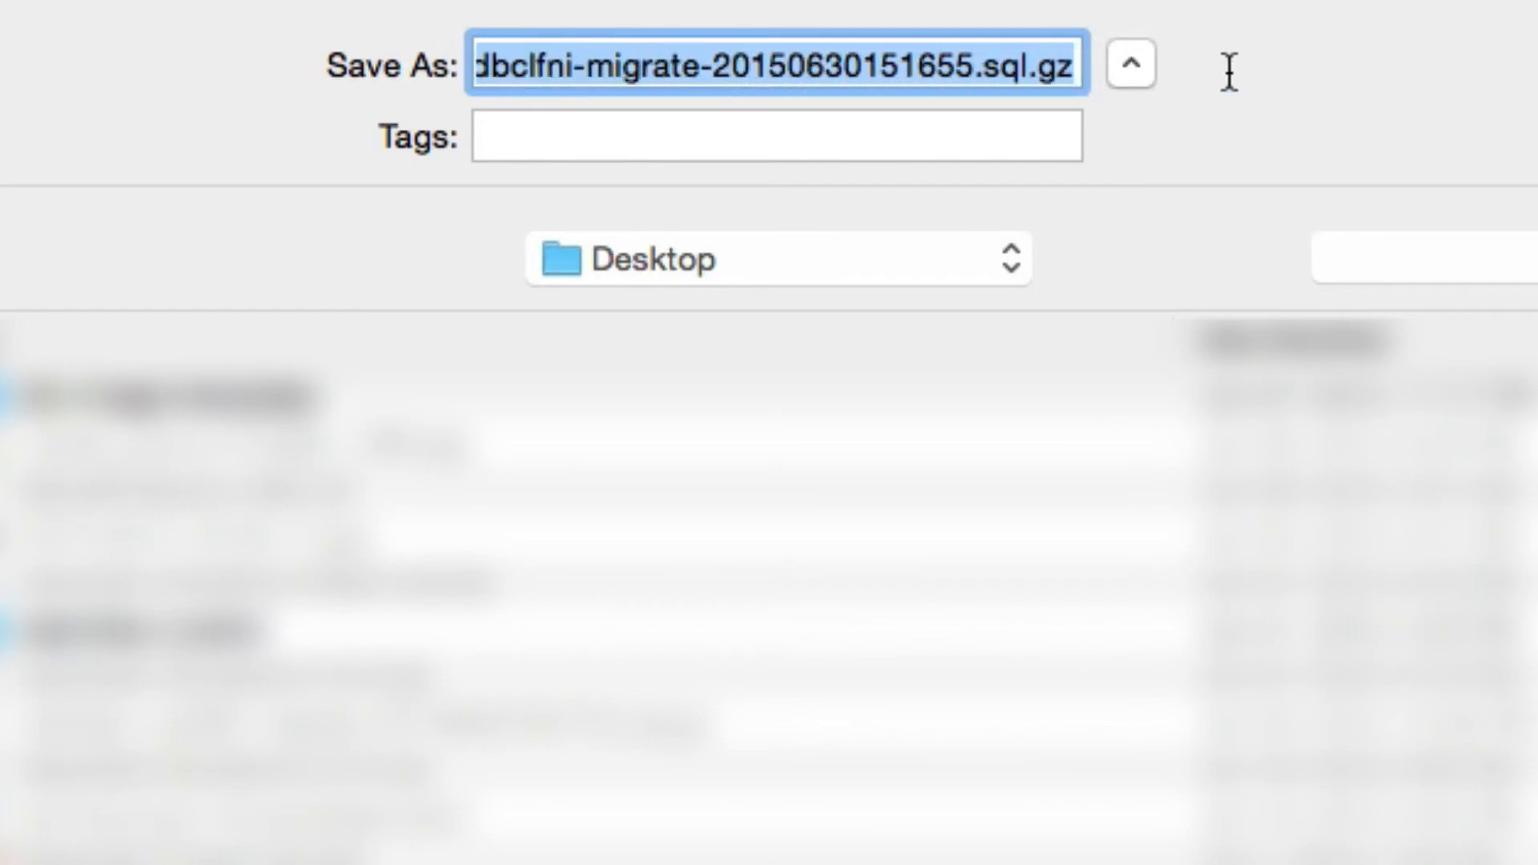
click(1002, 66)
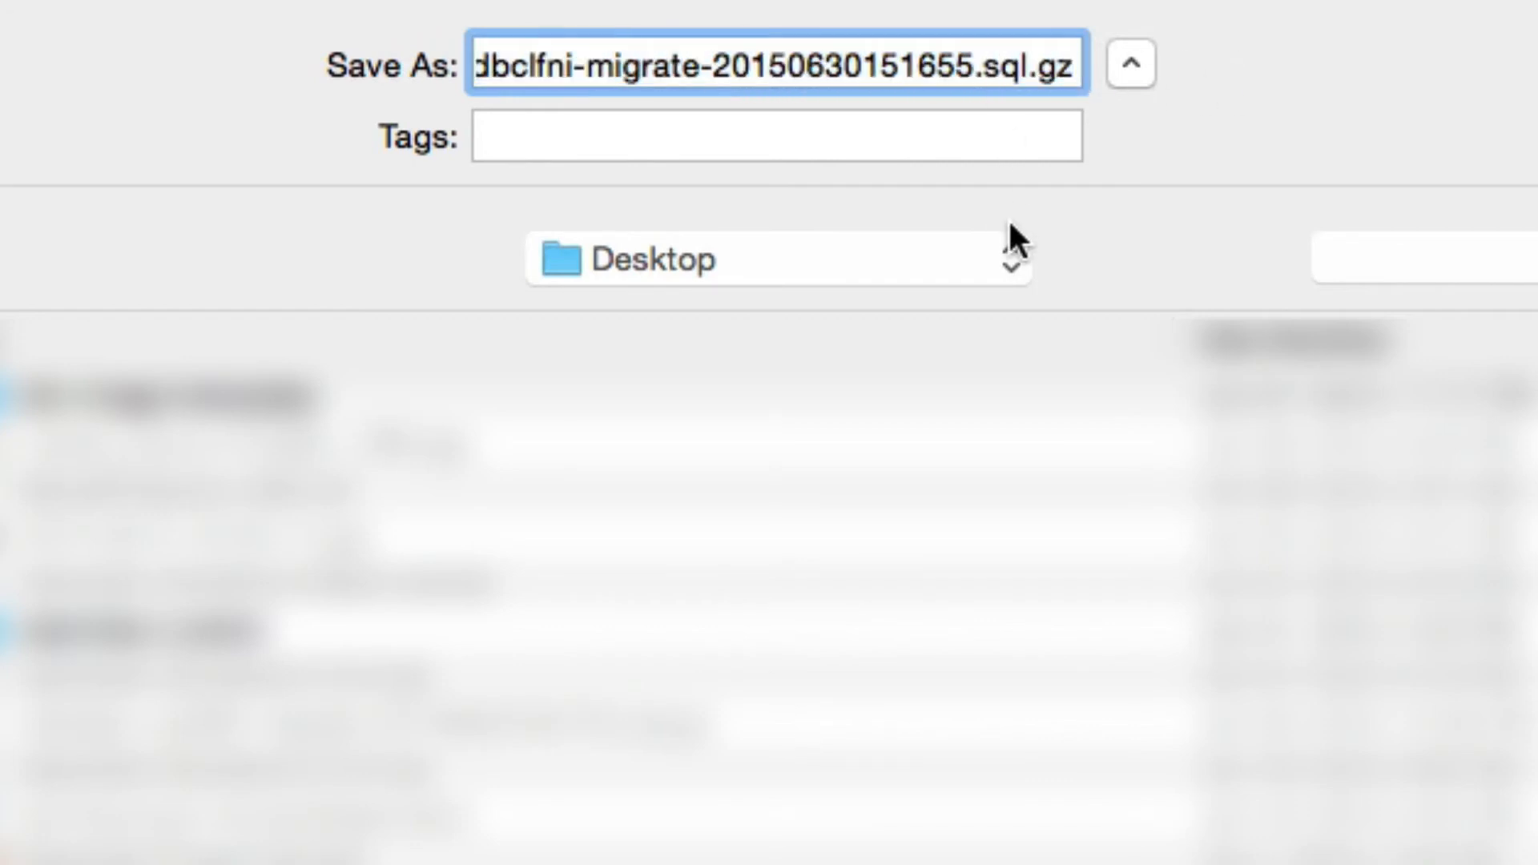
click(797, 66)
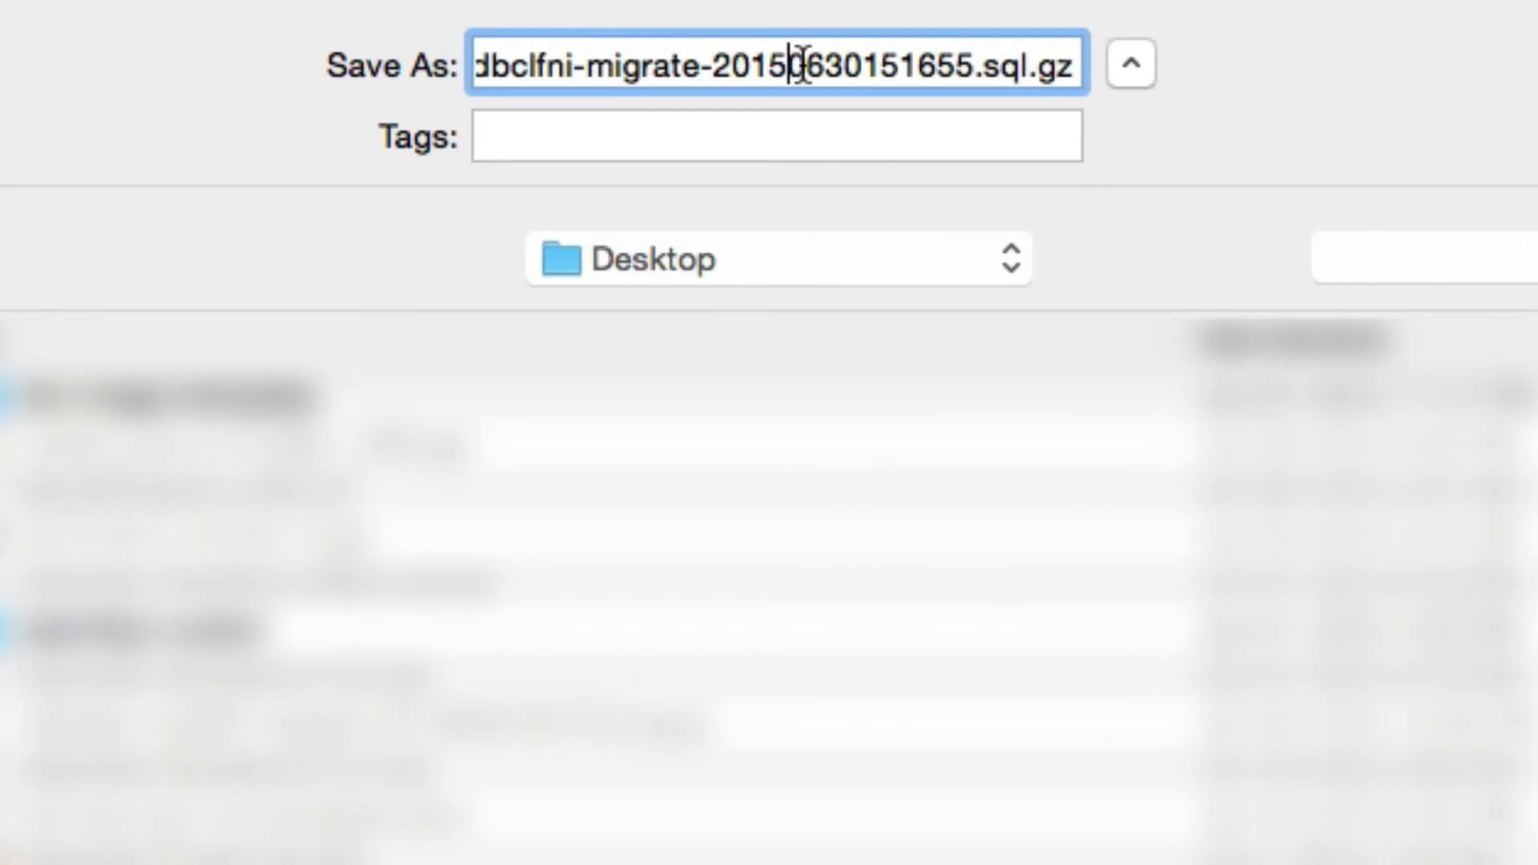